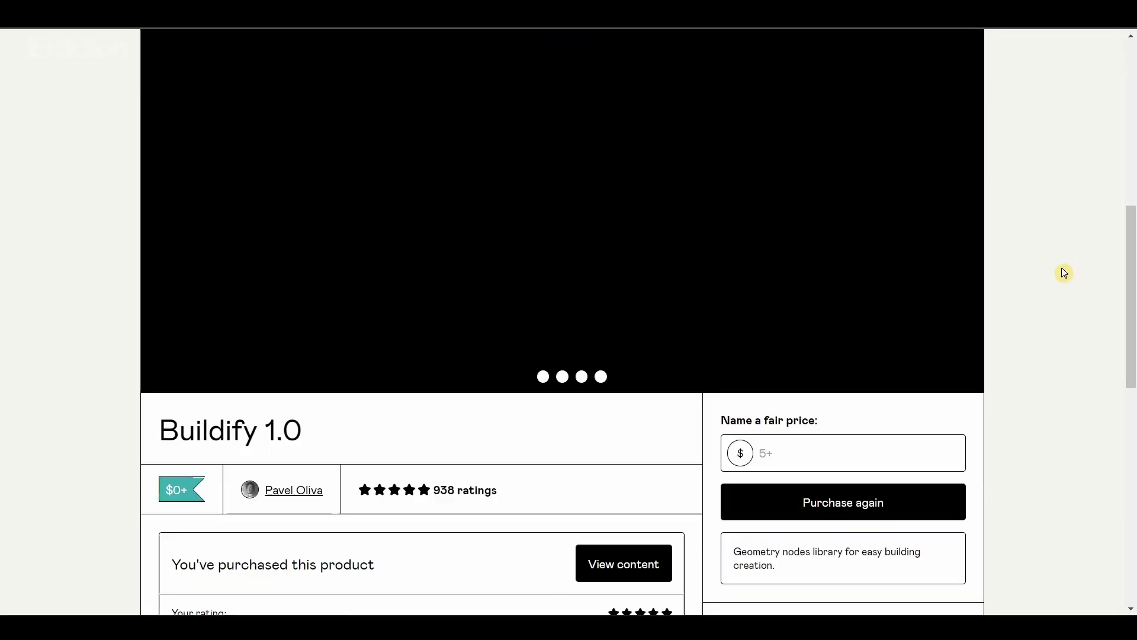
Step: Read the Buildify 1.0 product description and open the linked Blender-OSM add-on page
{"action": "scroll", "coordinate": [1063, 273], "scroll_direction": "down", "scroll_amount": 8}
{"action": "scroll", "coordinate": [1061, 273], "scroll_direction": "up", "scroll_amount": 1}
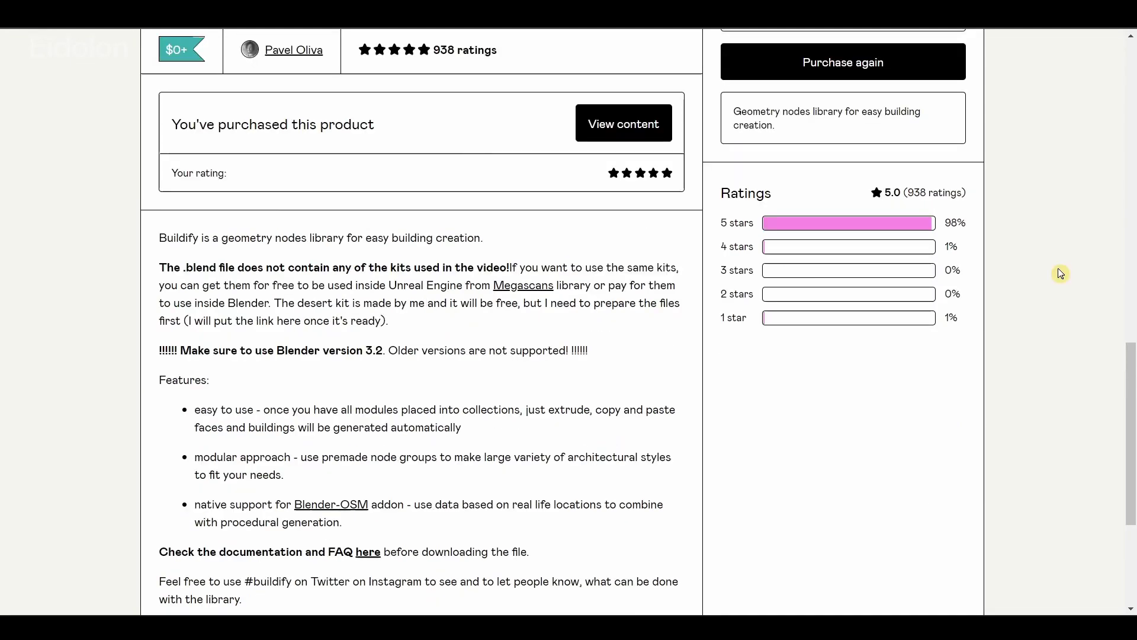
{"action": "left_click", "coordinate": [332, 504]}
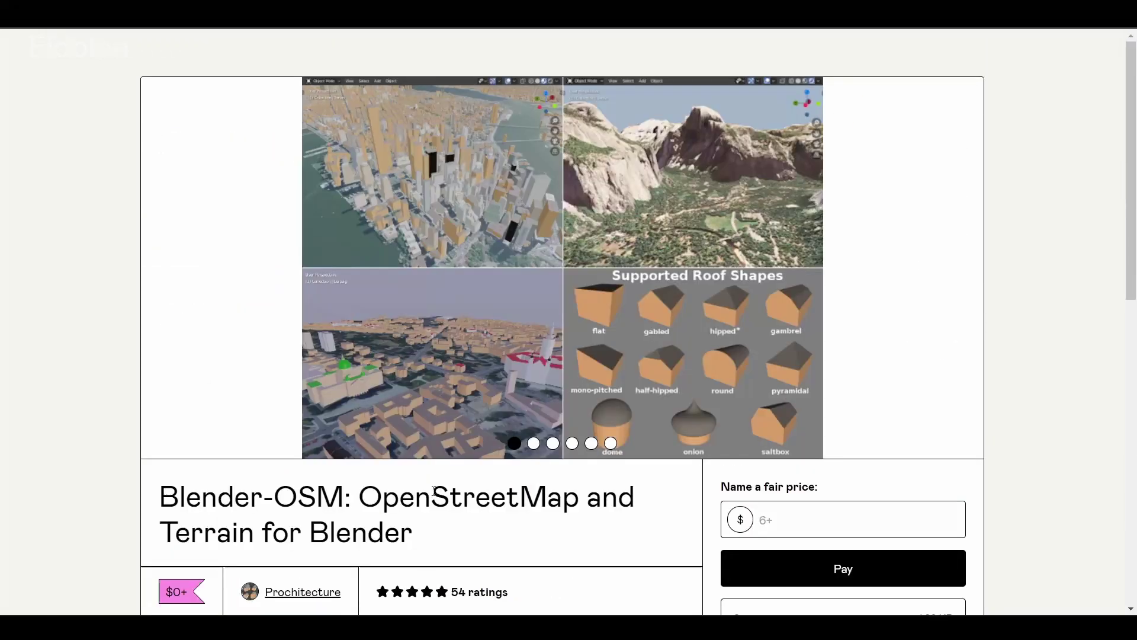
Step: Examine the Blender-OSM product page for its feature list, price and ratings
{"action": "scroll", "coordinate": [715, 367], "scroll_direction": "down", "scroll_amount": 5}
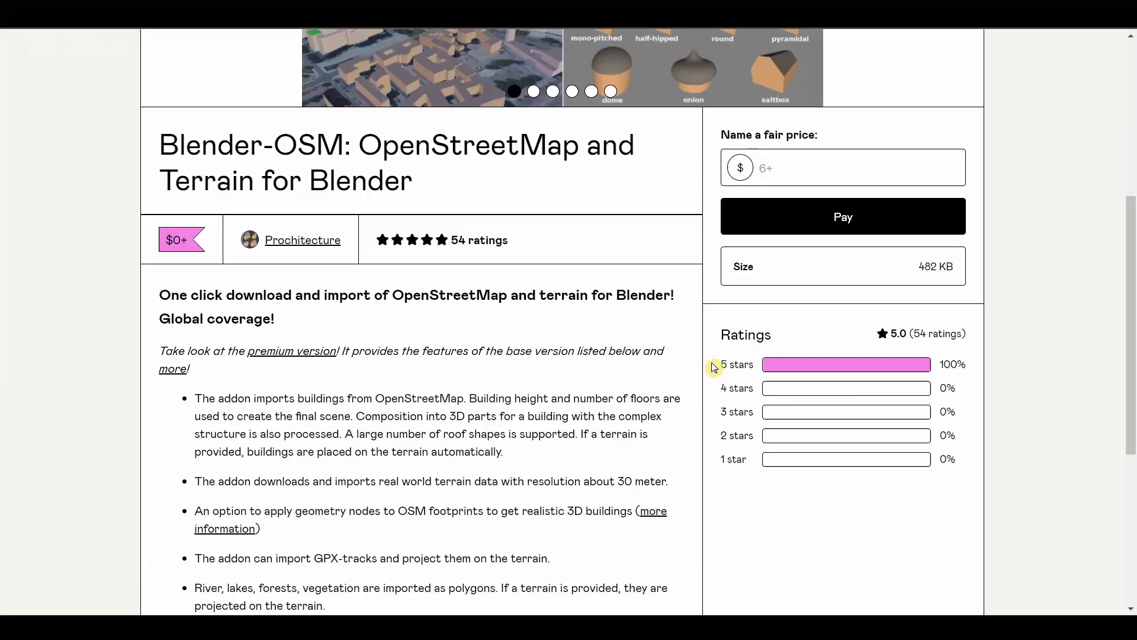
{"action": "scroll", "coordinate": [355, 249], "scroll_direction": "up", "scroll_amount": 1}
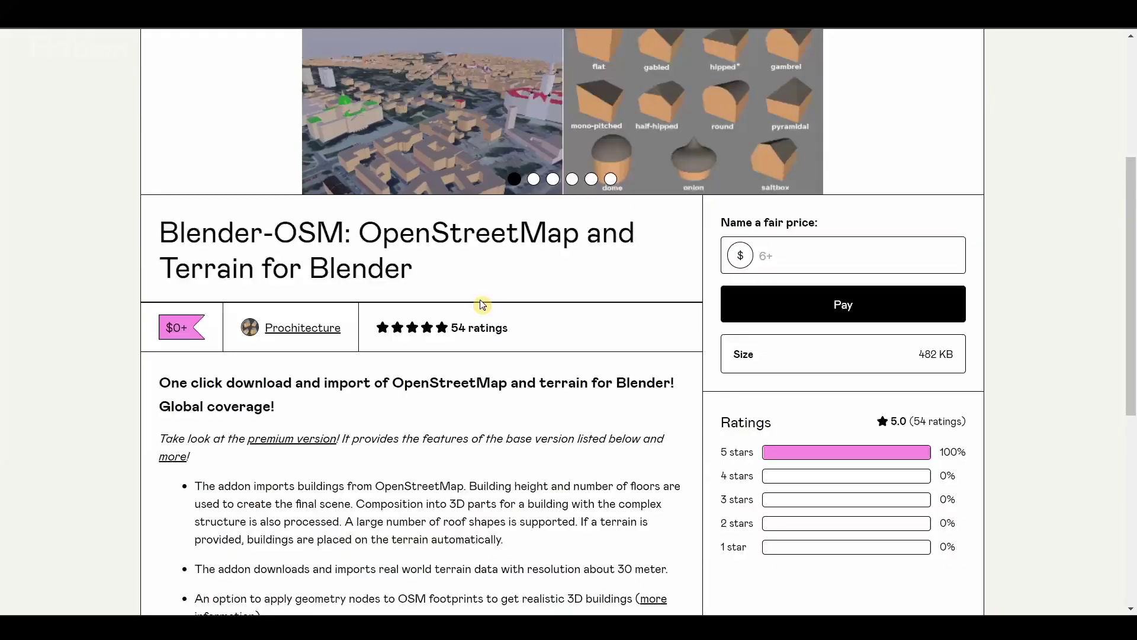
{"action": "scroll", "coordinate": [483, 304], "scroll_direction": "down", "scroll_amount": 1}
{"action": "scroll", "coordinate": [504, 293], "scroll_direction": "up", "scroll_amount": 5}
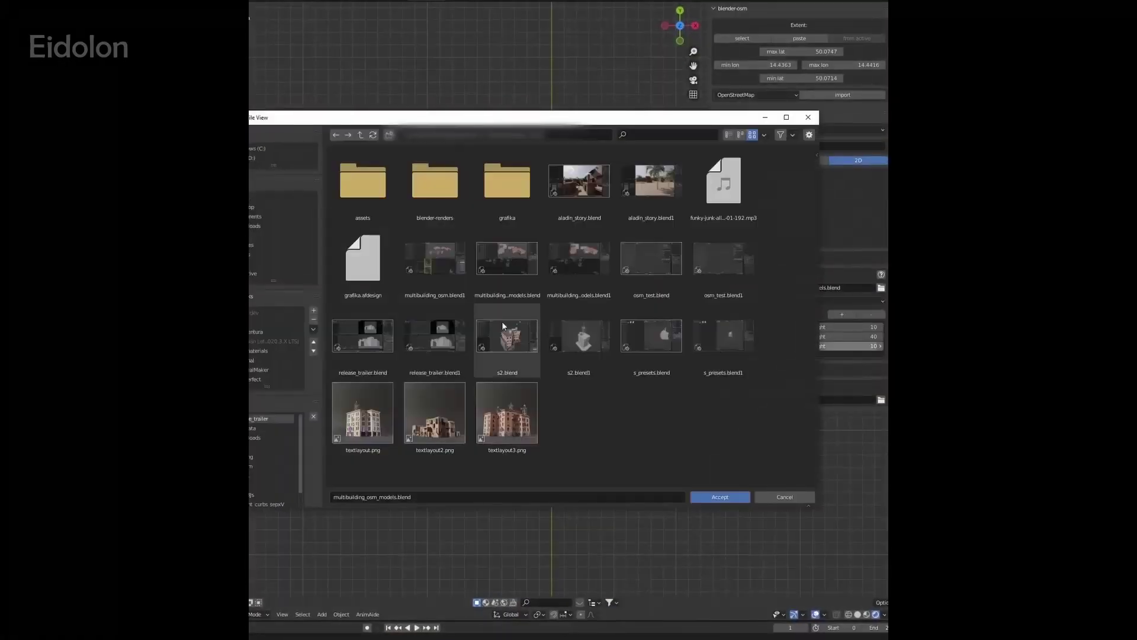
Step: Set the blender-osm geometry nodes file to multibuilding_osm_models.blend with the buildings_osm setup and import the OpenStreetMap data
{"action": "left_click", "coordinate": [508, 261]}
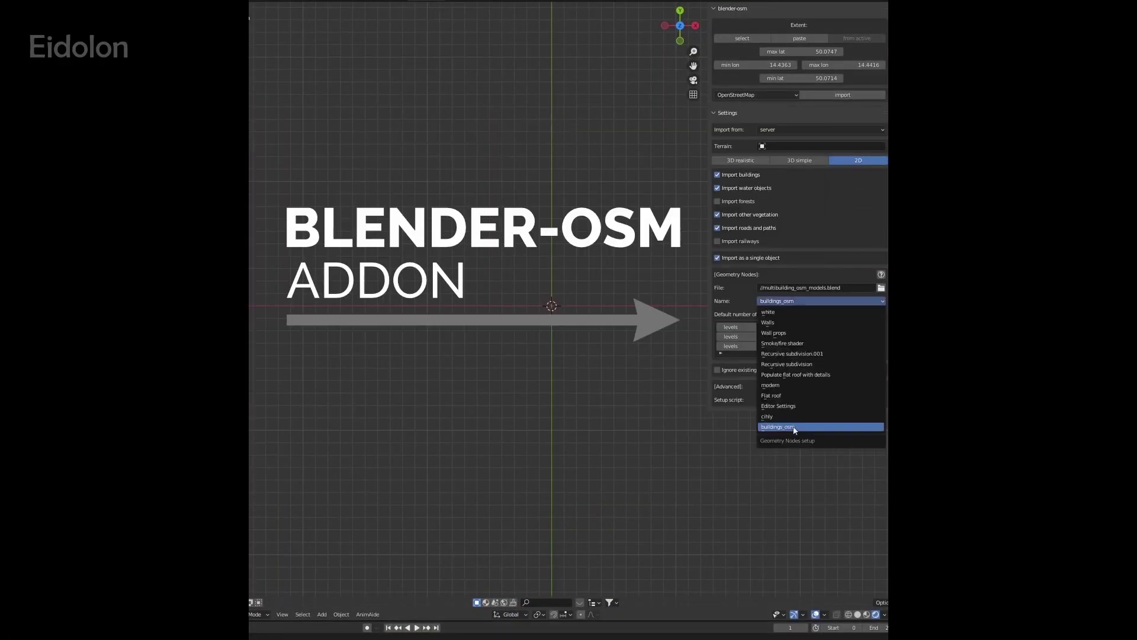
{"action": "left_click", "coordinate": [788, 426]}
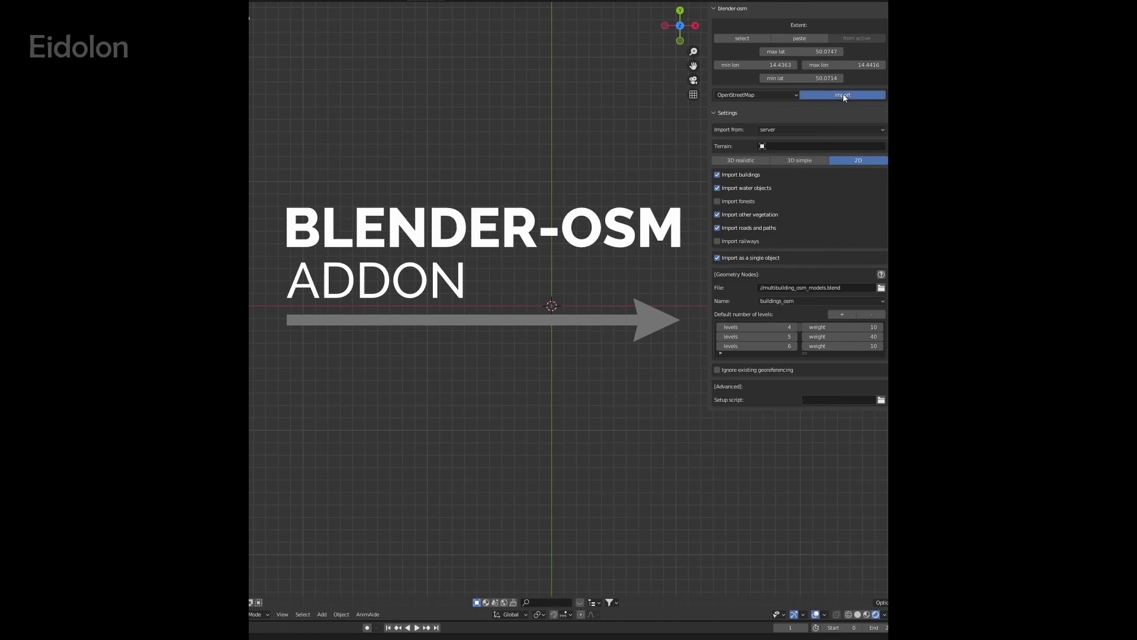
{"action": "left_click", "coordinate": [844, 93]}
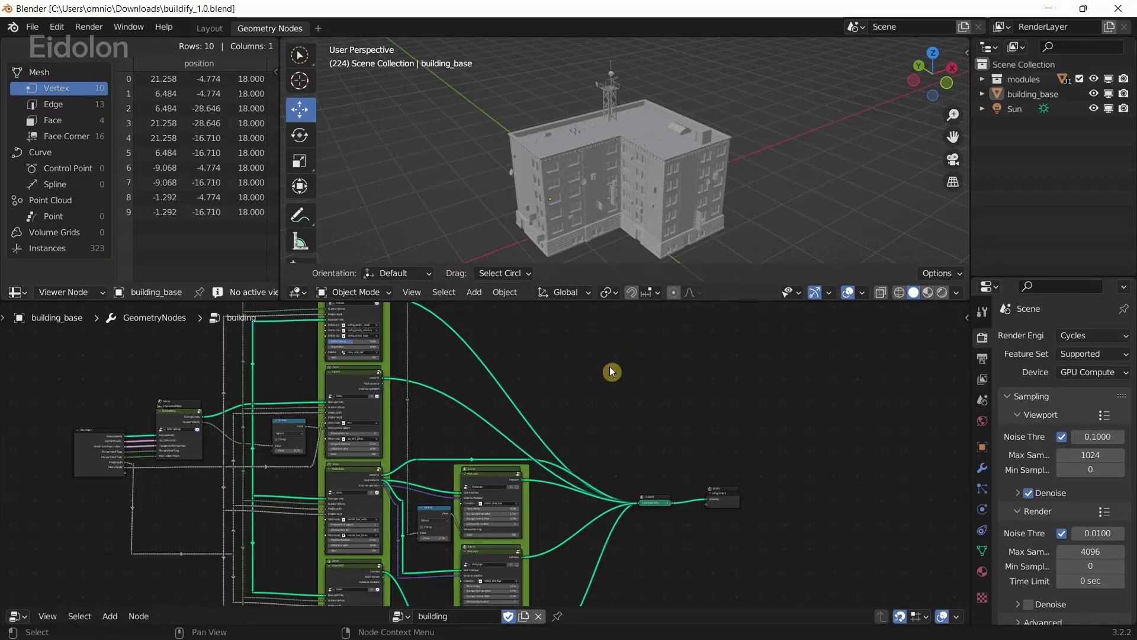
Step: Switch buildify_1.0.blend from the Geometry Nodes workspace to the Layout workspace and bring the whole building into view
{"action": "scroll", "coordinate": [612, 372], "scroll_direction": "down", "scroll_amount": 1}
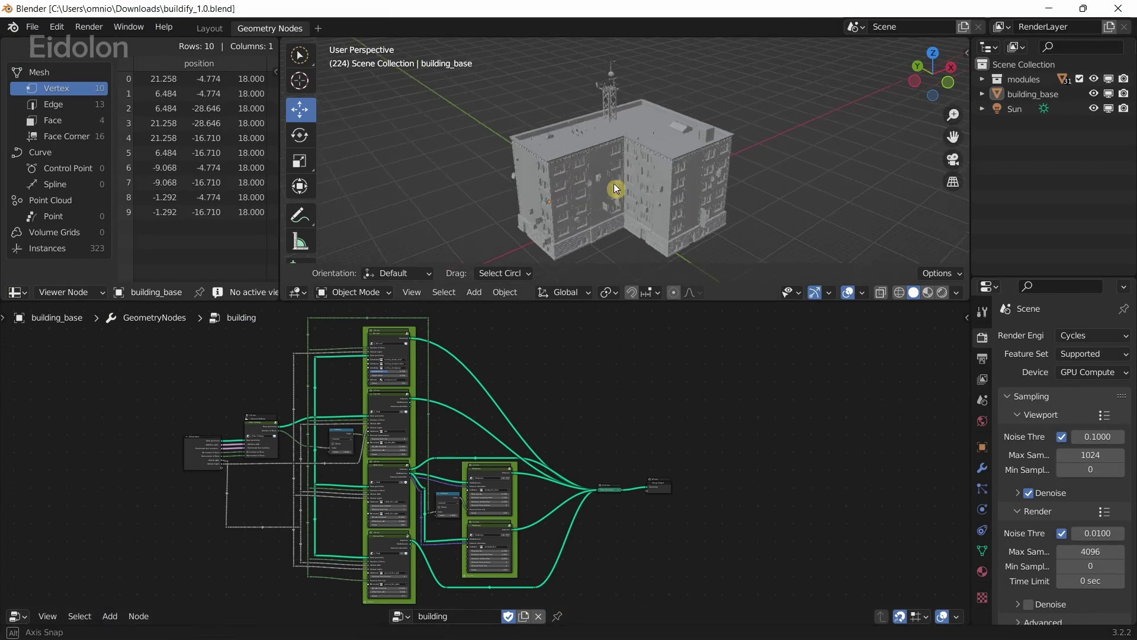
{"action": "left_click", "coordinate": [212, 28]}
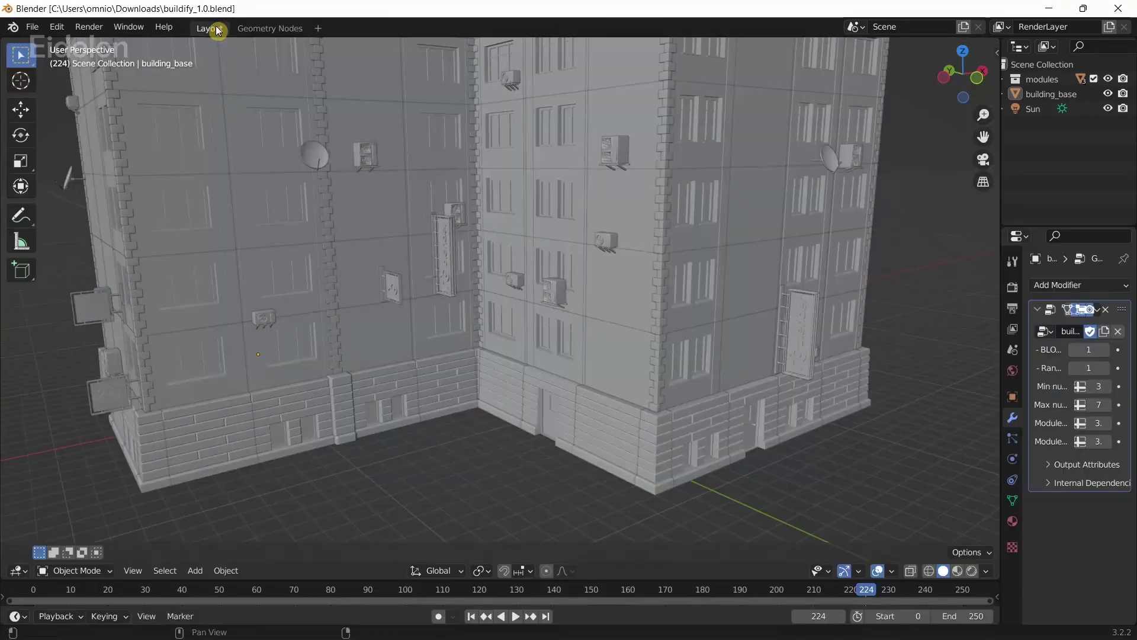
{"action": "scroll", "coordinate": [637, 348], "scroll_direction": "down", "scroll_amount": 5}
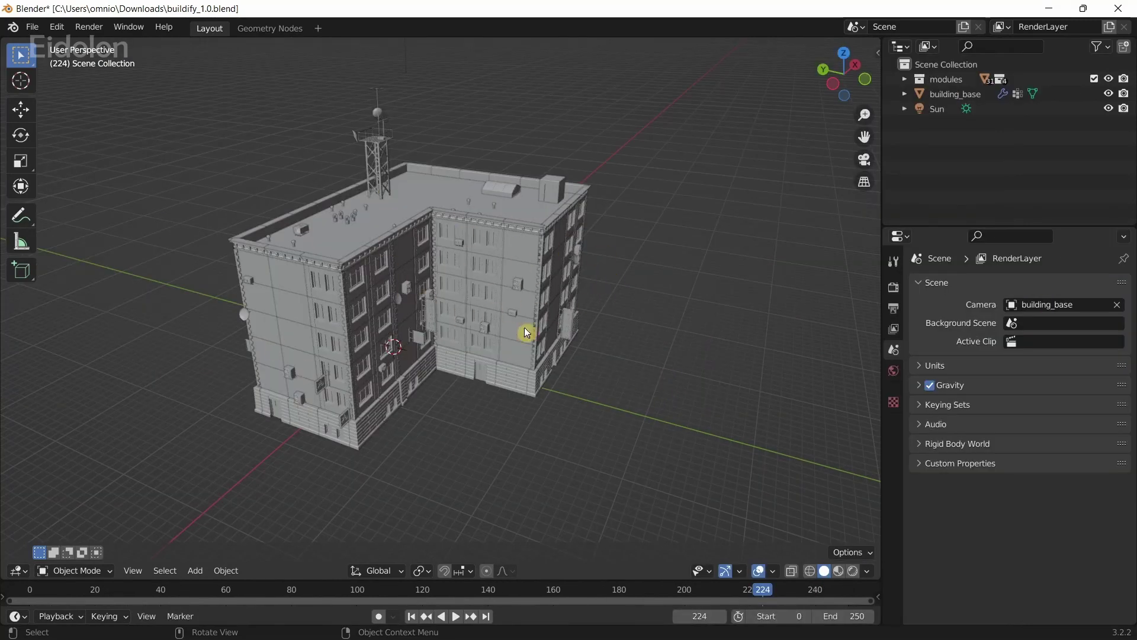
Step: Add a mesh plane and move it along the Y axis clear of the existing building
{"action": "key", "text": "shift+a"}
{"action": "mouse_move", "coordinate": [557, 293]}
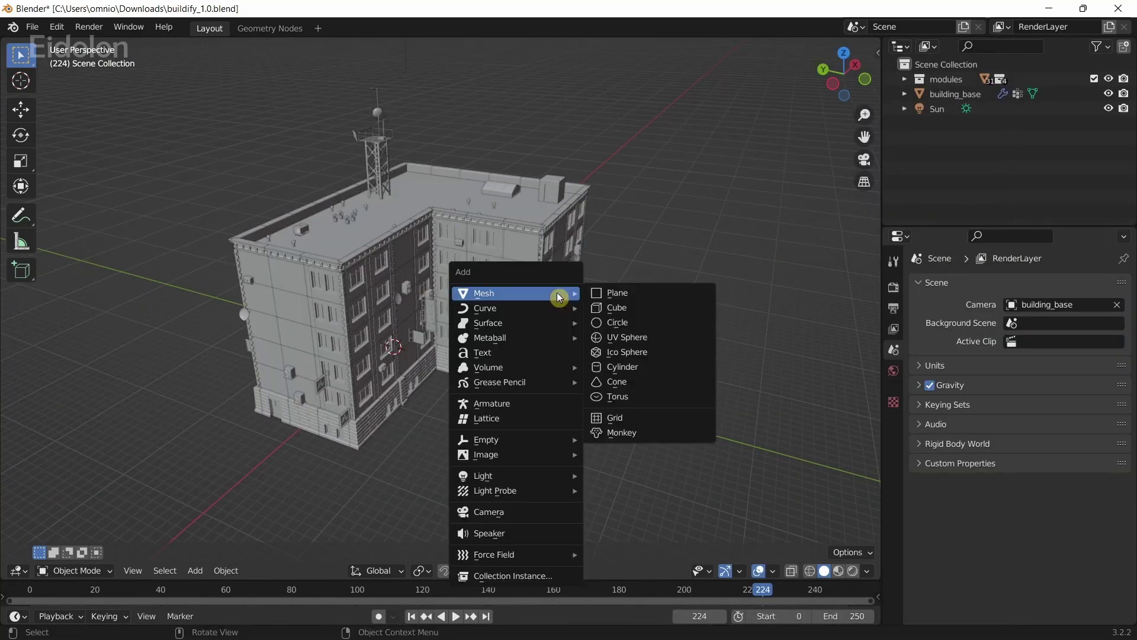
{"action": "left_click", "coordinate": [618, 292]}
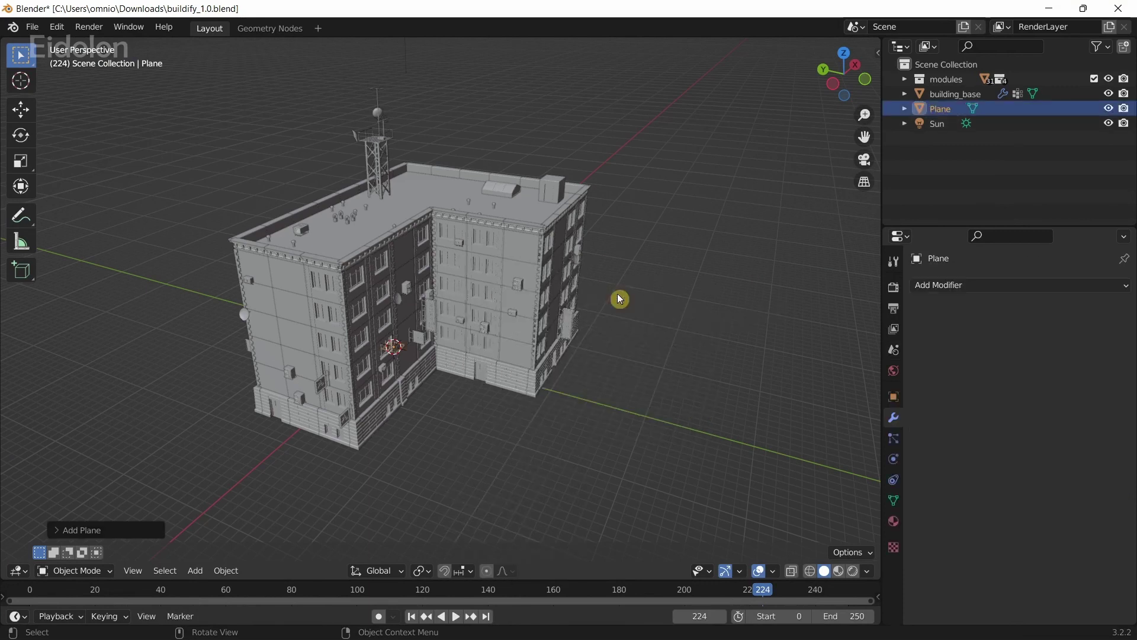
{"action": "key", "text": "g"}
{"action": "key", "text": "y"}
{"action": "left_click", "coordinate": [50, 422]}
{"action": "key", "text": "KP_Decimal"}
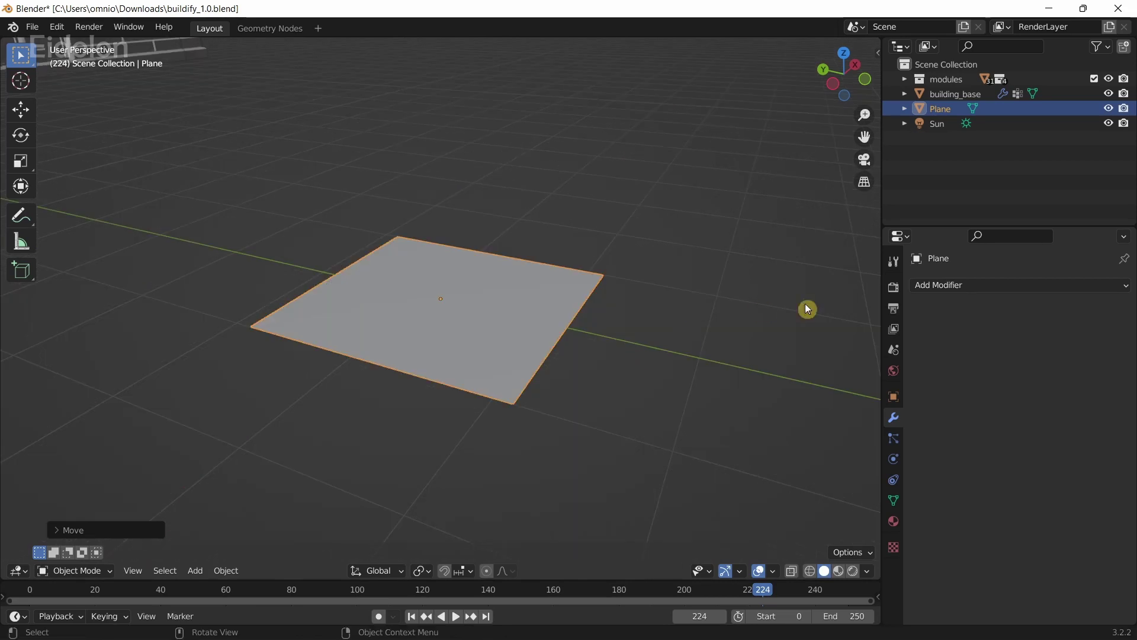
Step: Add a Geometry Nodes modifier to the plane and assign the building node group to it
{"action": "left_click", "coordinate": [989, 286]}
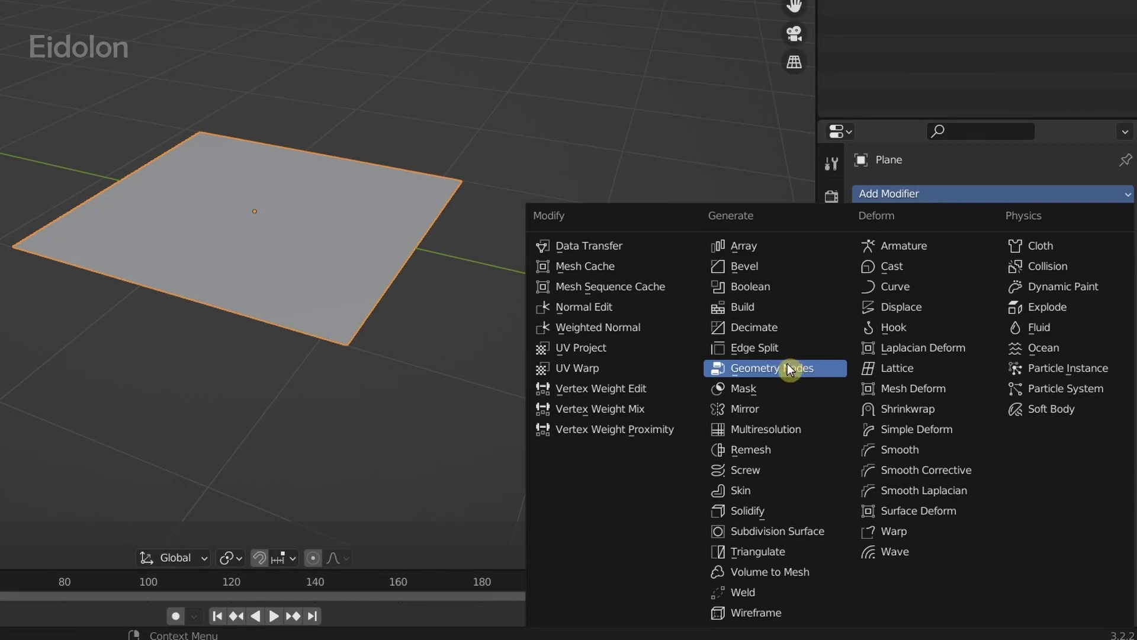
{"action": "left_click", "coordinate": [787, 366]}
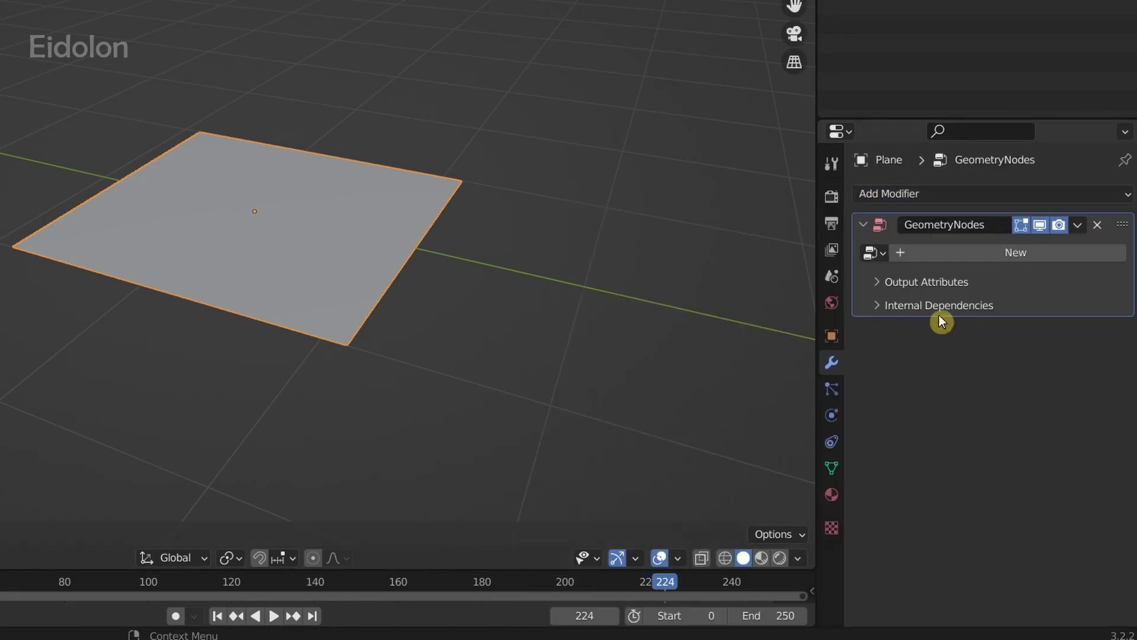
{"action": "left_click", "coordinate": [884, 255]}
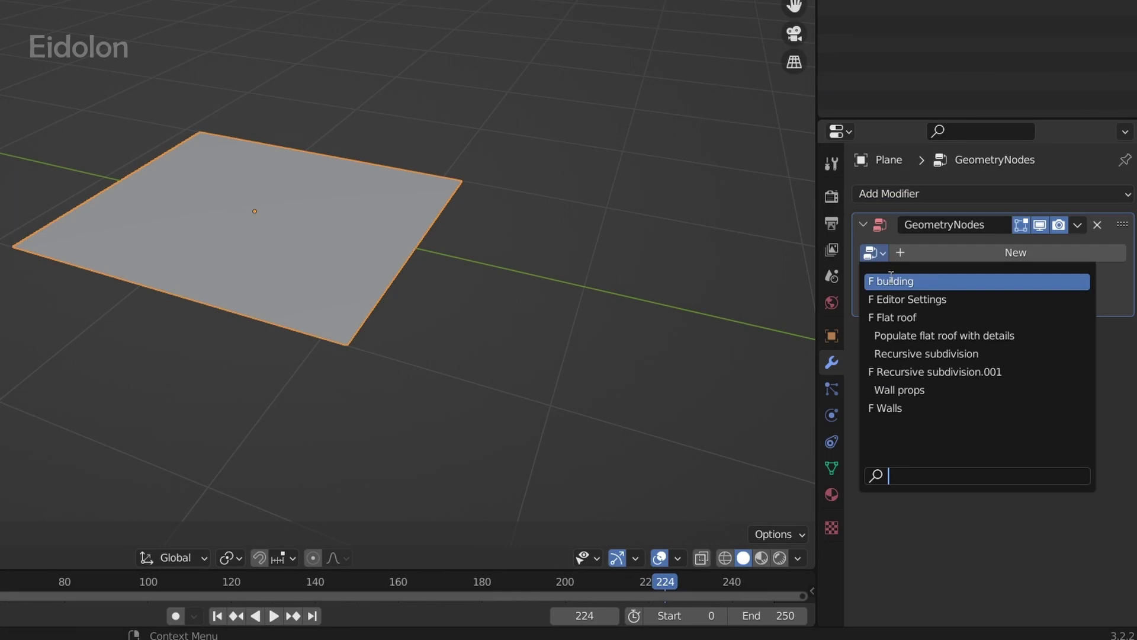
{"action": "left_click", "coordinate": [890, 282]}
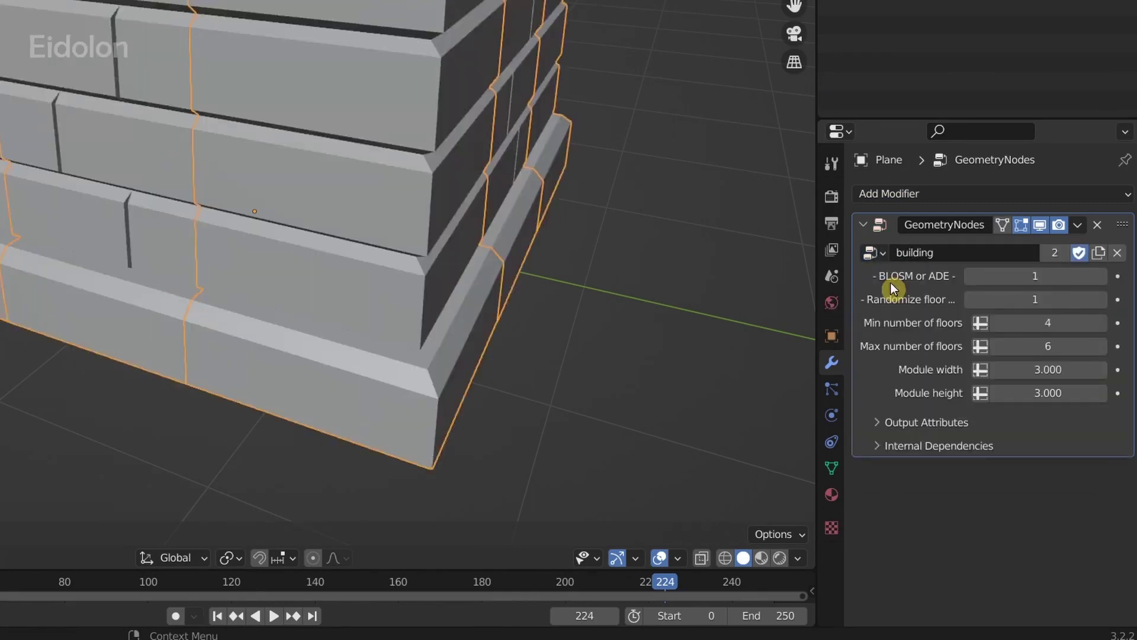
{"action": "scroll", "coordinate": [440, 150], "scroll_direction": "down", "scroll_amount": 5}
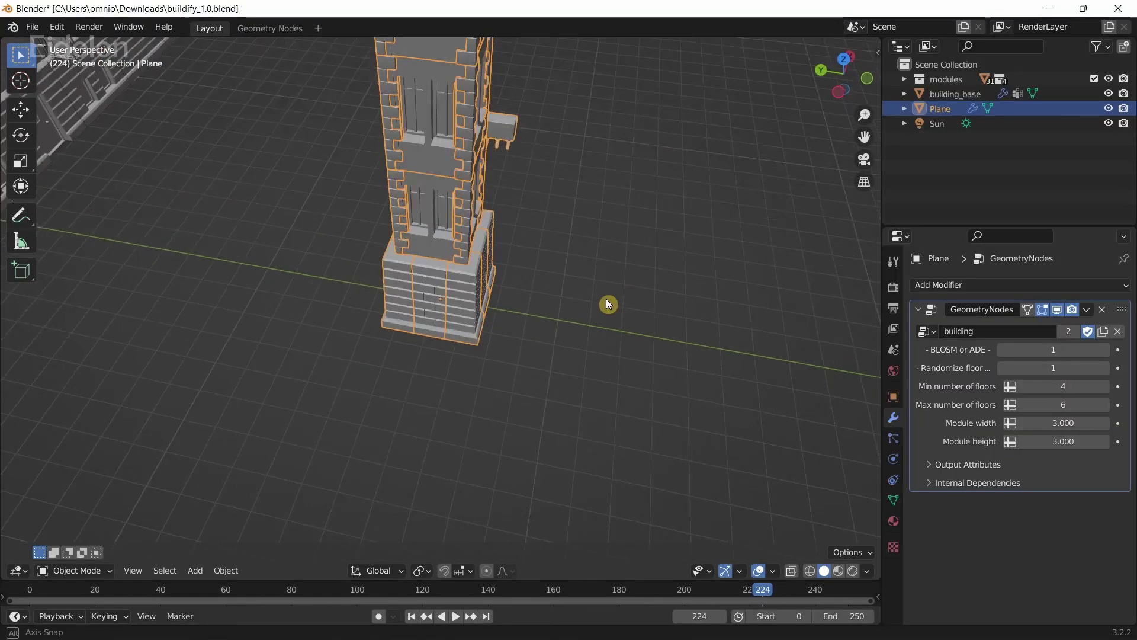
Step: In Edit Mode, scale the plane's face up about eight times to enlarge the building's footprint
{"action": "middle_click_drag", "start_coordinate": [608, 304], "coordinate": [482, 331]}
{"action": "key", "text": "Tab"}
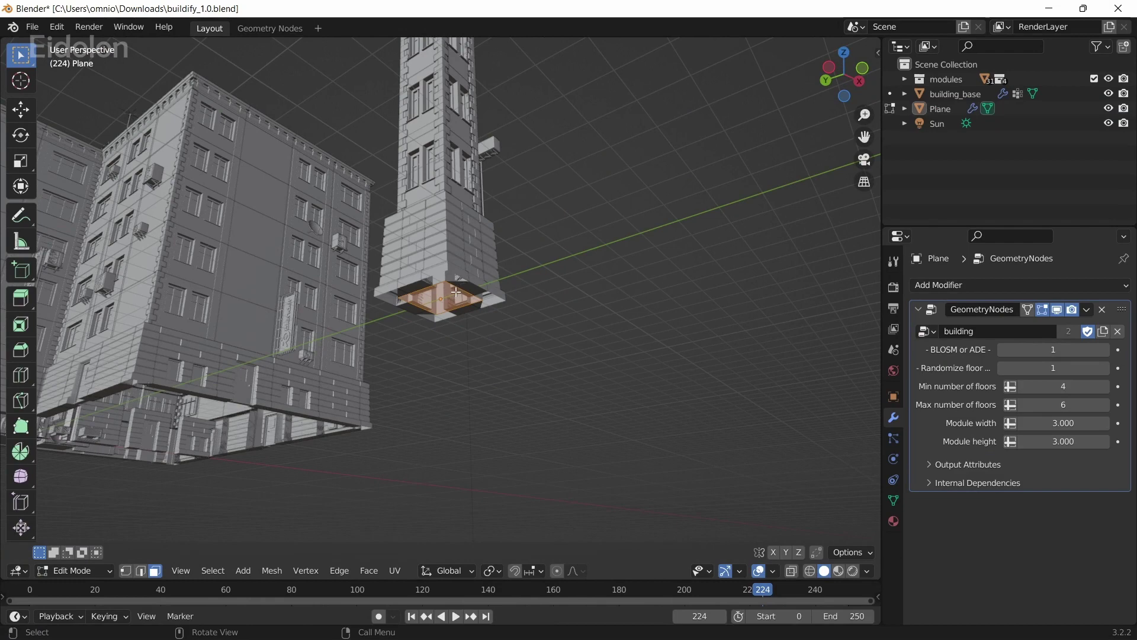
{"action": "middle_click_drag", "start_coordinate": [458, 316], "coordinate": [561, 287]}
{"action": "key", "text": "s"}
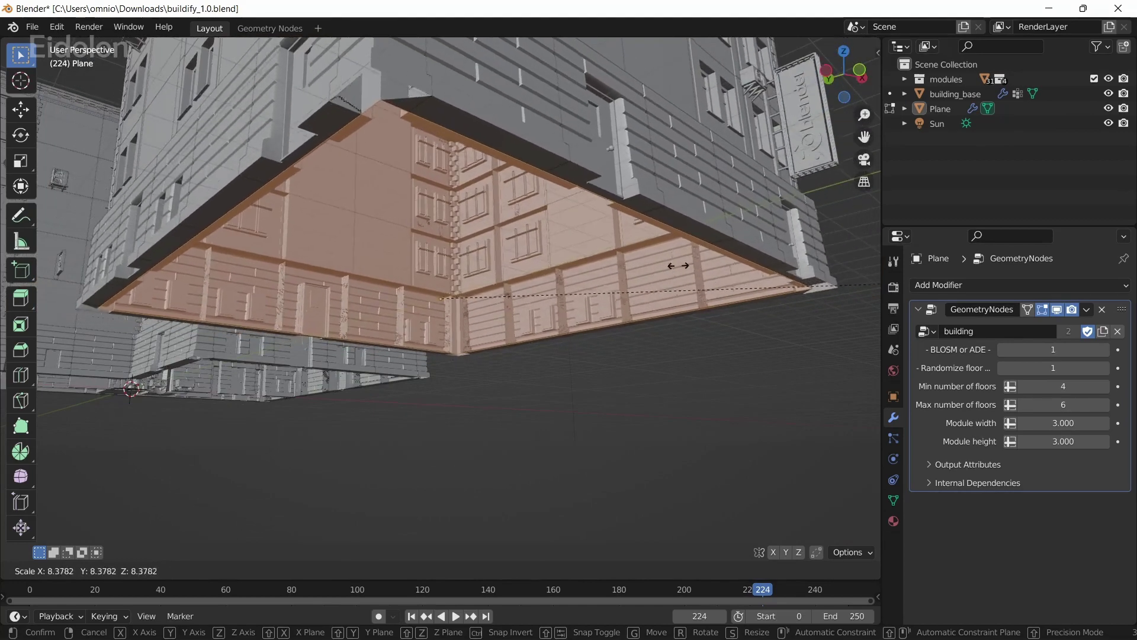
{"action": "left_click", "coordinate": [610, 297]}
{"action": "middle_click_drag", "start_coordinate": [610, 297], "coordinate": [664, 277]}
{"action": "scroll", "coordinate": [665, 277], "scroll_direction": "down", "scroll_amount": 6}
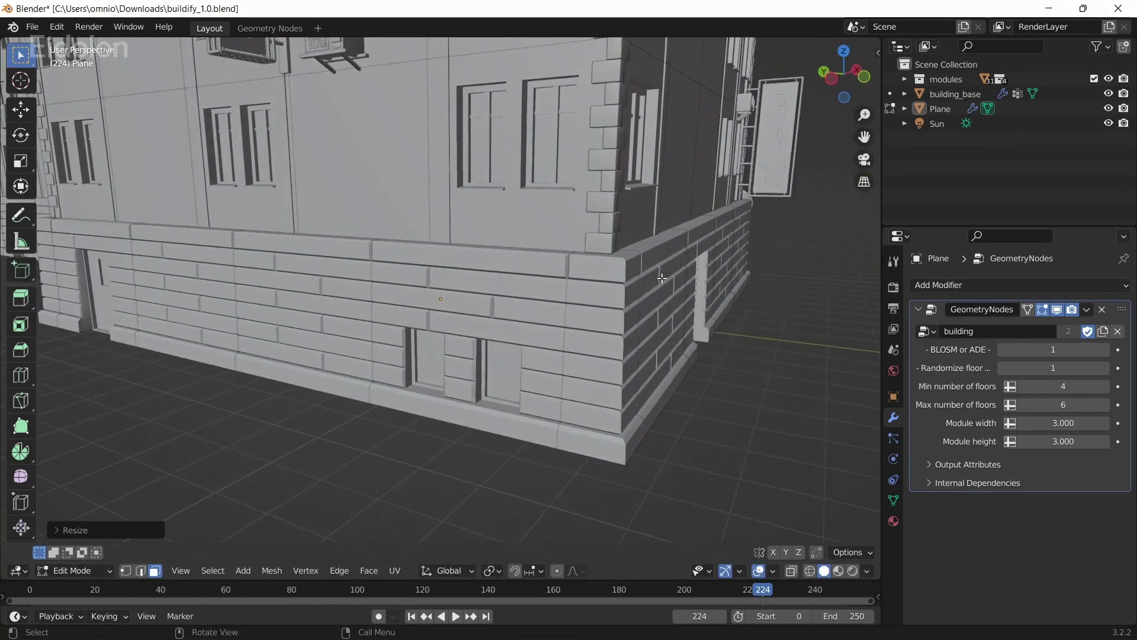
Step: Select one edge of the plane's footprint and scale it down so the building narrows towards that side
{"action": "middle_click_drag", "start_coordinate": [620, 183], "coordinate": [736, 254]}
{"action": "key", "text": "2"}
{"action": "key", "text": "s"}
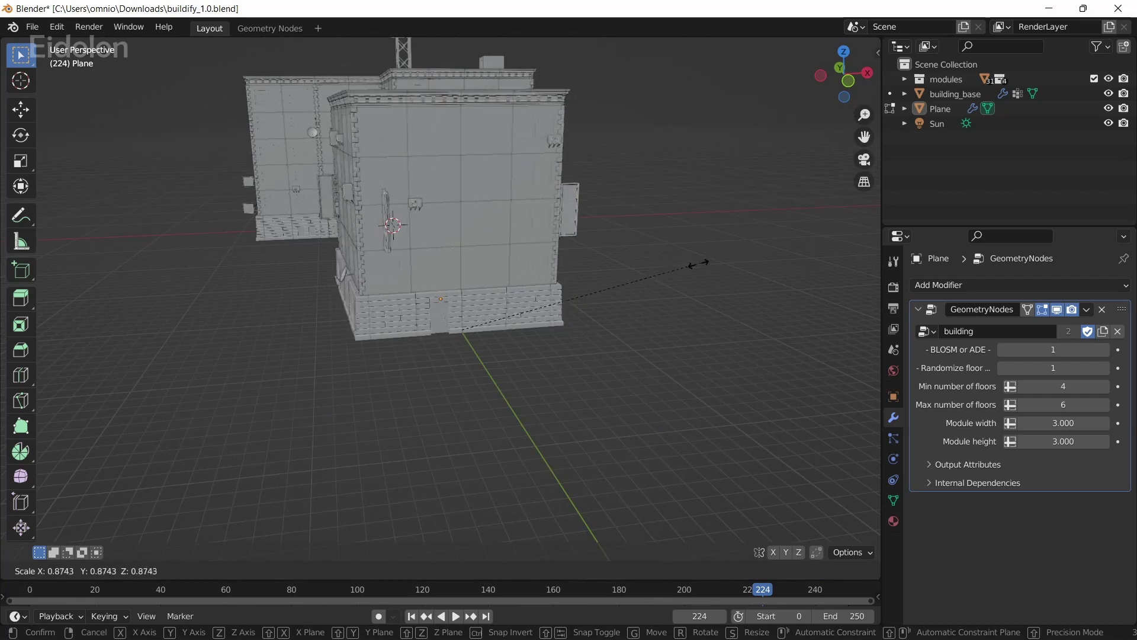
{"action": "left_click", "coordinate": [561, 299]}
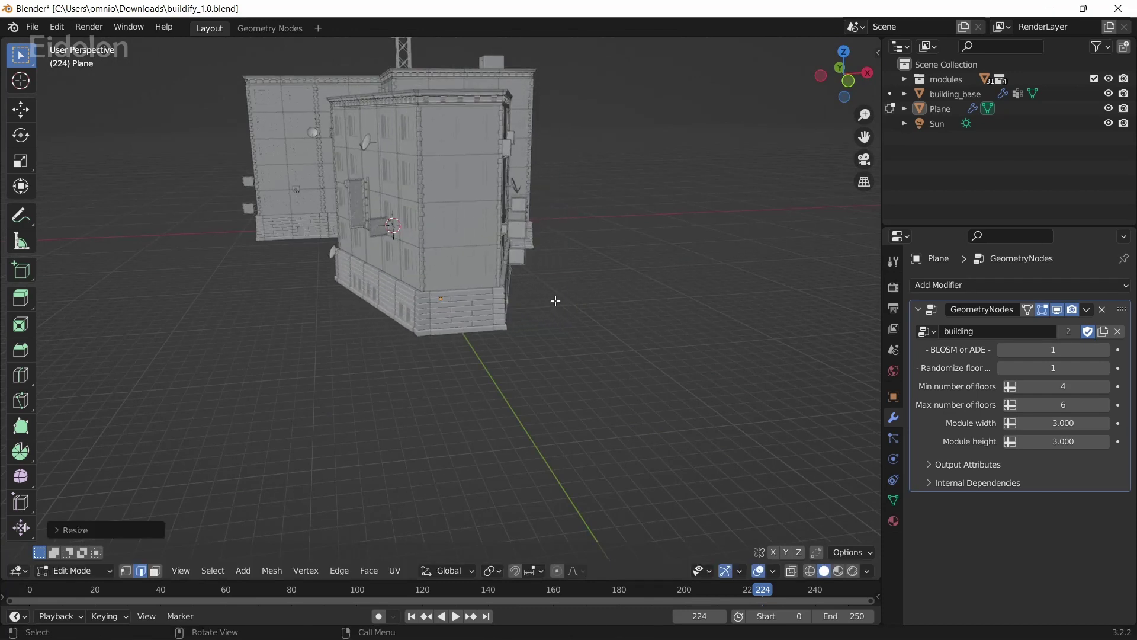
Step: Extrude the narrowed footprint edge outward along the Y axis to add a second wing to the building
{"action": "middle_click_drag", "start_coordinate": [553, 302], "coordinate": [652, 258]}
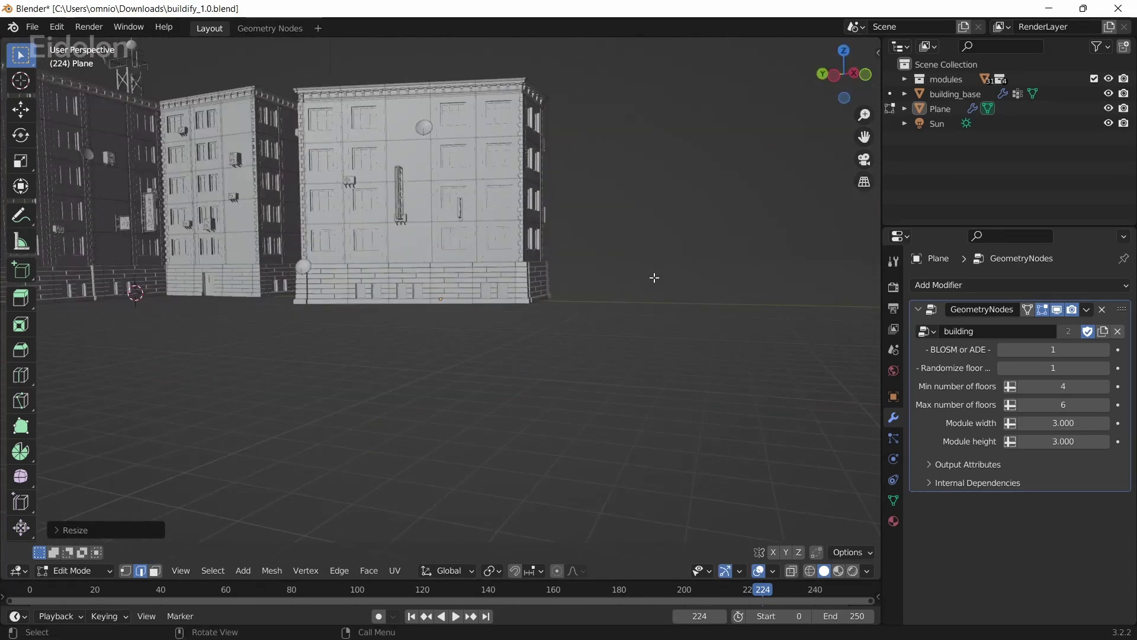
{"action": "key", "text": "g"}
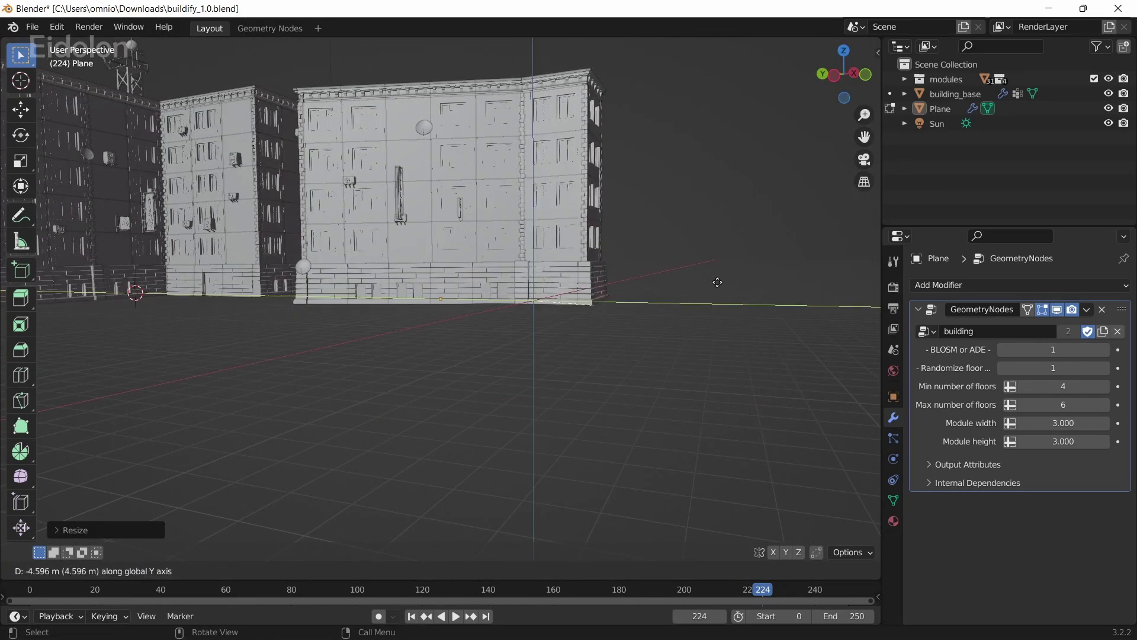
{"action": "left_click", "coordinate": [13, 312]}
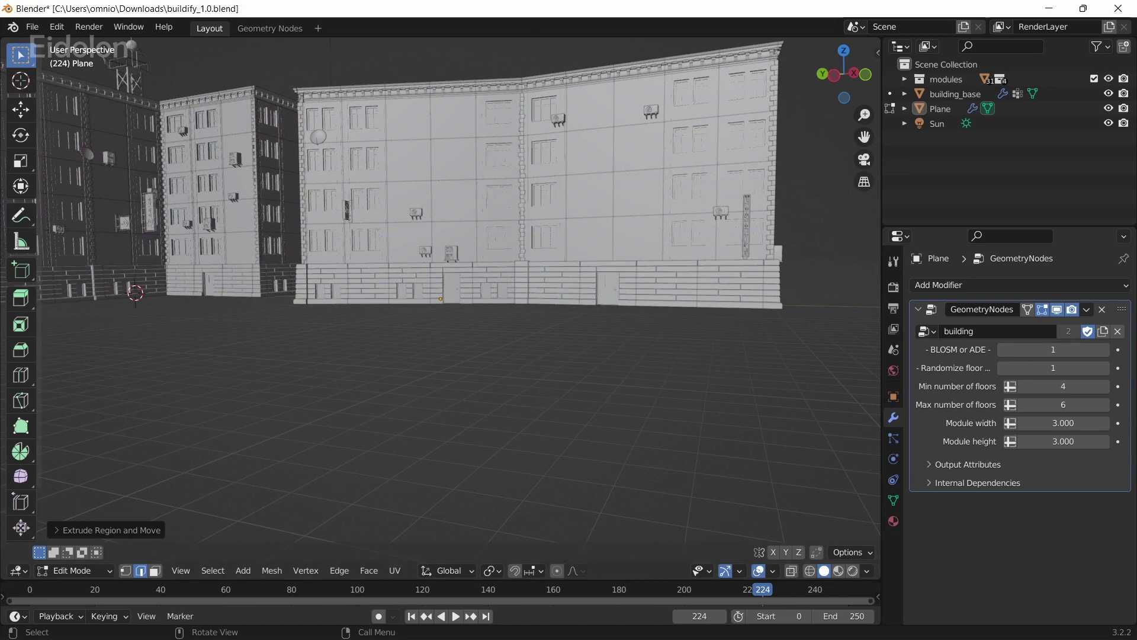
Step: Select the extruded footprint face and raise it more than 7 m along Z, checking the building from several sides
{"action": "middle_click_drag", "start_coordinate": [612, 220], "coordinate": [518, 228]}
{"action": "left_click", "coordinate": [519, 227]}
{"action": "left_click", "coordinate": [466, 294]}
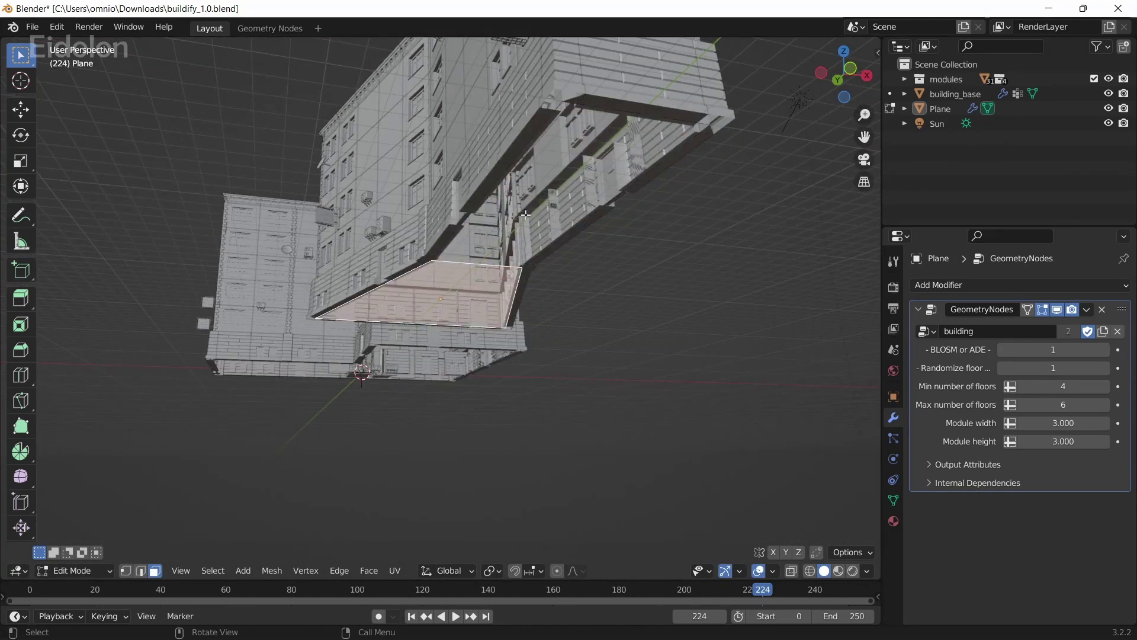
{"action": "left_click", "coordinate": [558, 177]}
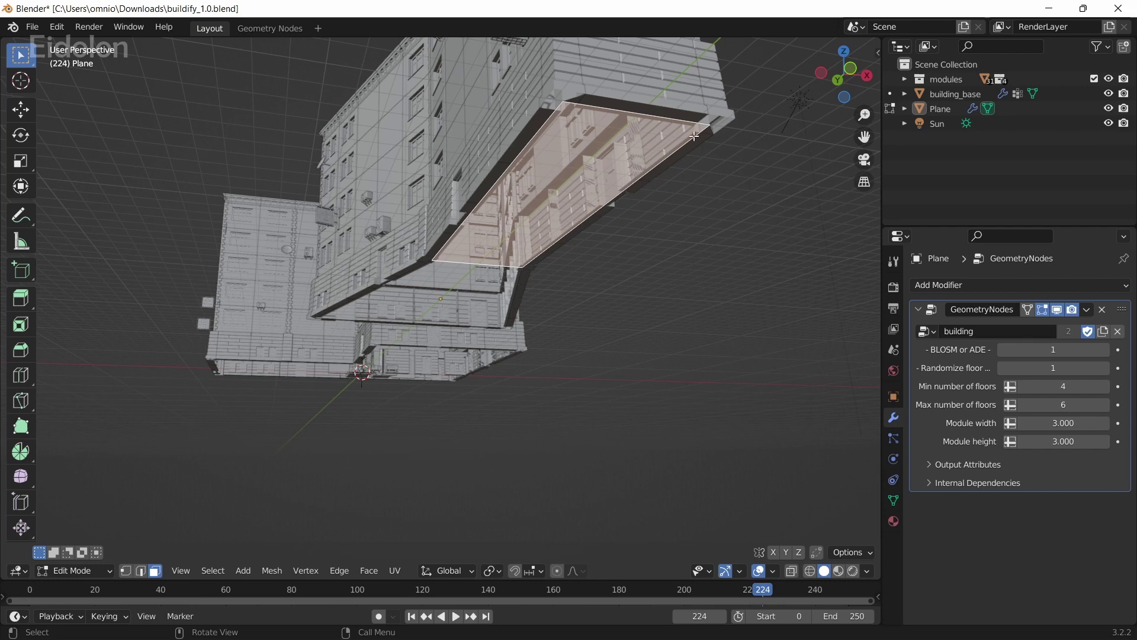
{"action": "middle_click_drag", "start_coordinate": [644, 208], "coordinate": [733, 289]}
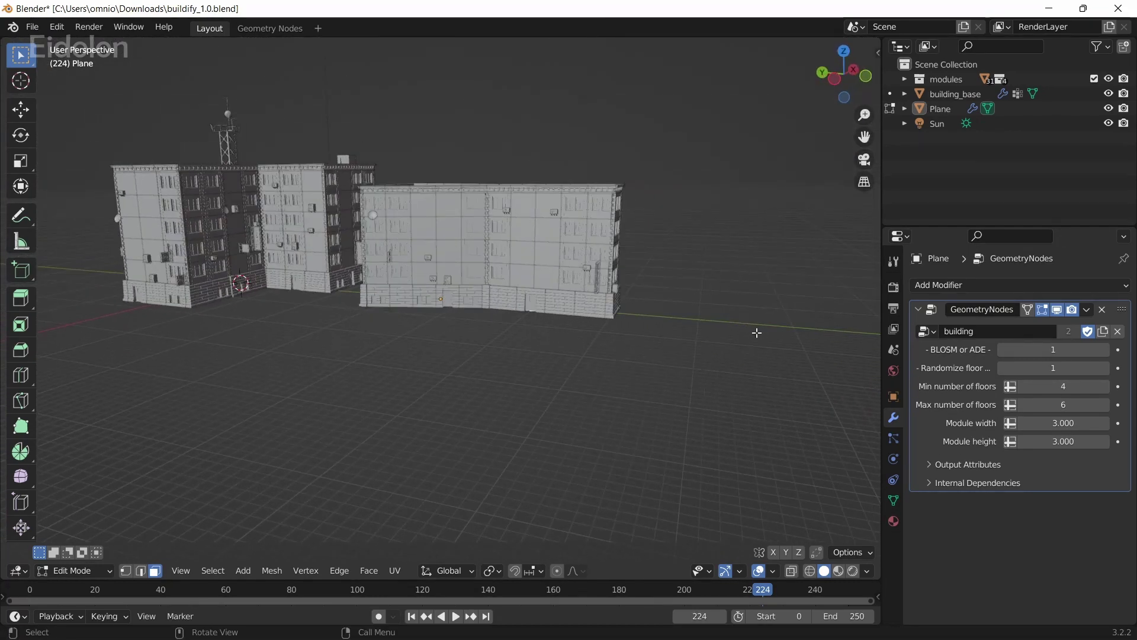
{"action": "key", "text": "g"}
{"action": "key", "text": "z"}
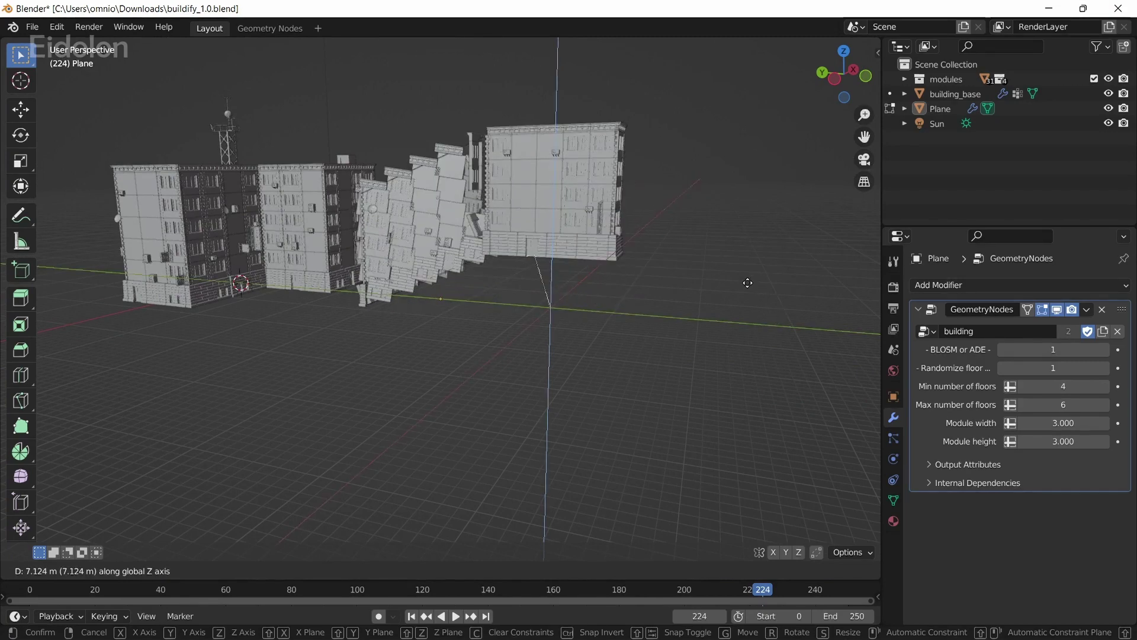
{"action": "left_click", "coordinate": [738, 275]}
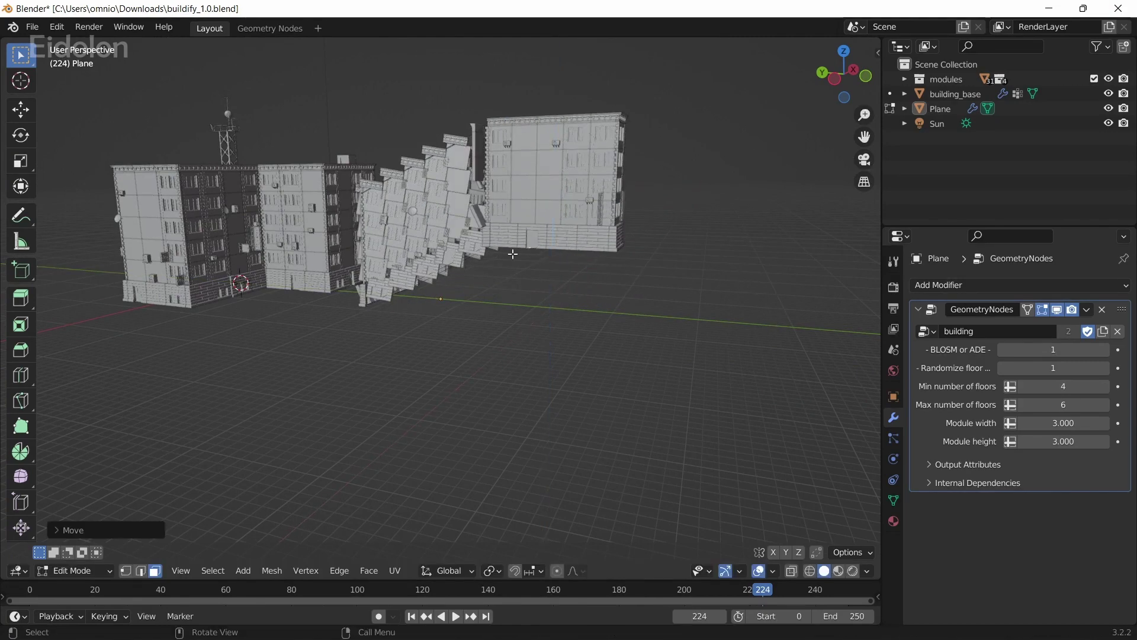
{"action": "middle_click_drag", "start_coordinate": [513, 253], "coordinate": [357, 174]}
{"action": "middle_click_drag", "start_coordinate": [430, 219], "coordinate": [652, 202]}
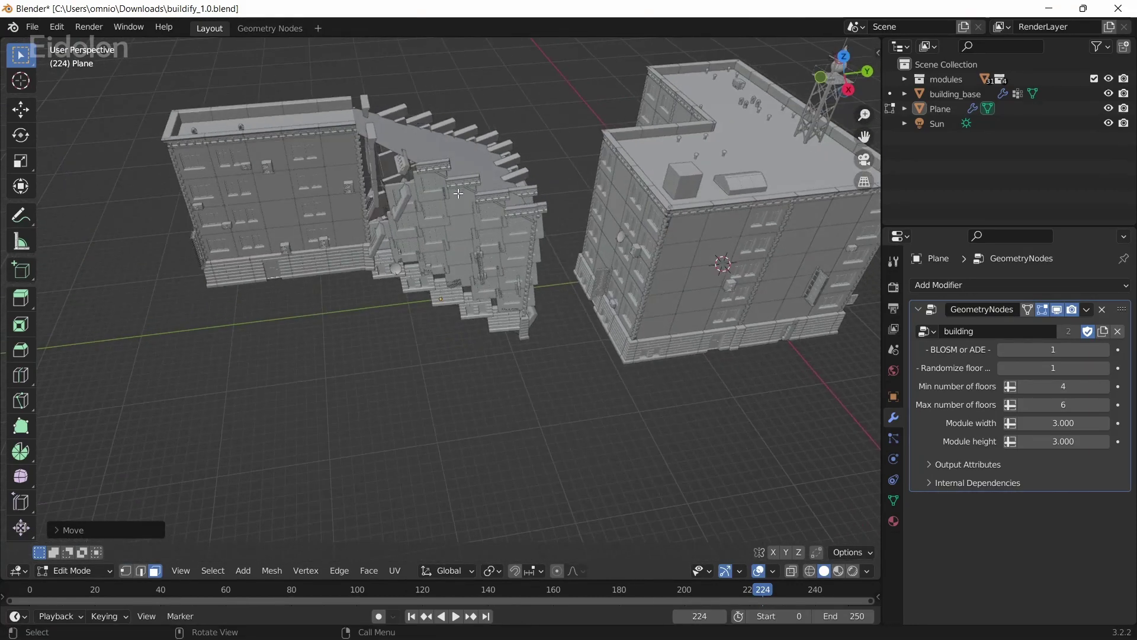
{"action": "scroll", "coordinate": [511, 267], "scroll_direction": "up", "scroll_amount": 3}
{"action": "middle_click_drag", "start_coordinate": [614, 165], "coordinate": [768, 247]}
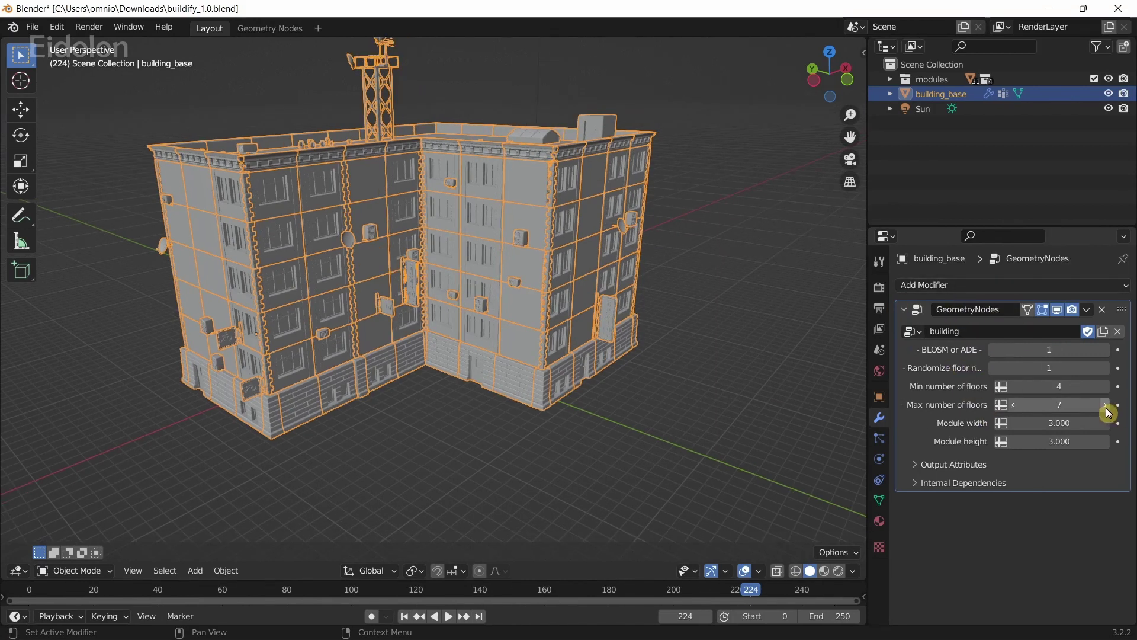
Step: Set the building's maximum number of floors to 16 in the GeometryNodes modifier and view the tower from above
{"action": "left_click", "coordinate": [1107, 408]}
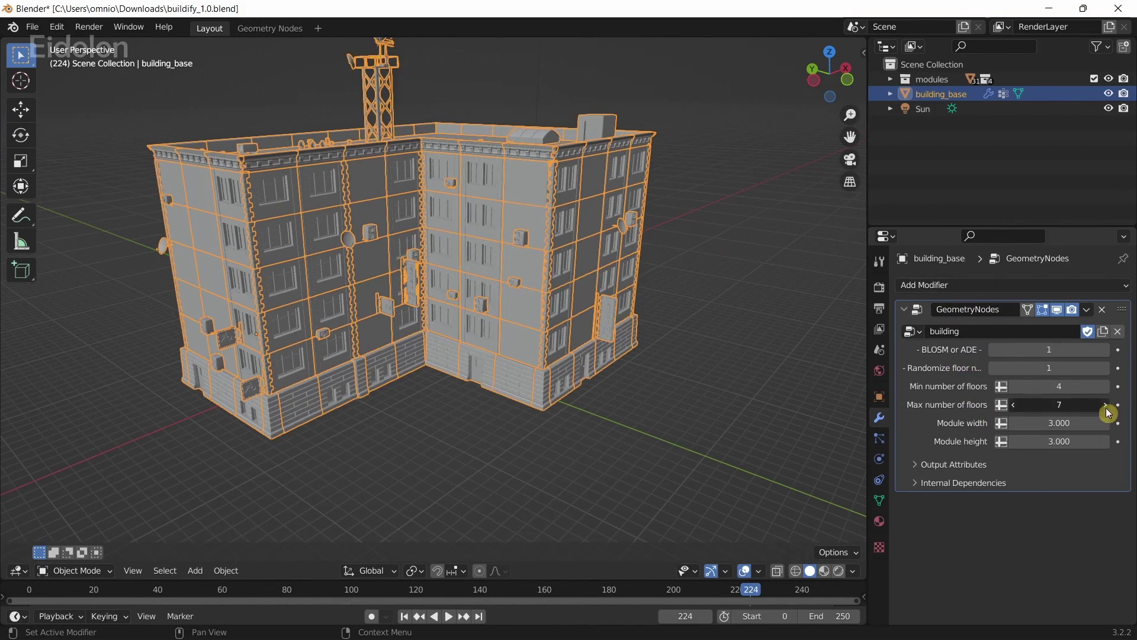
{"action": "left_click", "coordinate": [1107, 407]}
{"action": "left_click", "coordinate": [1107, 408]}
{"action": "left_click", "coordinate": [1106, 408]}
{"action": "left_click", "coordinate": [1107, 408]}
{"action": "left_click", "coordinate": [1107, 407]}
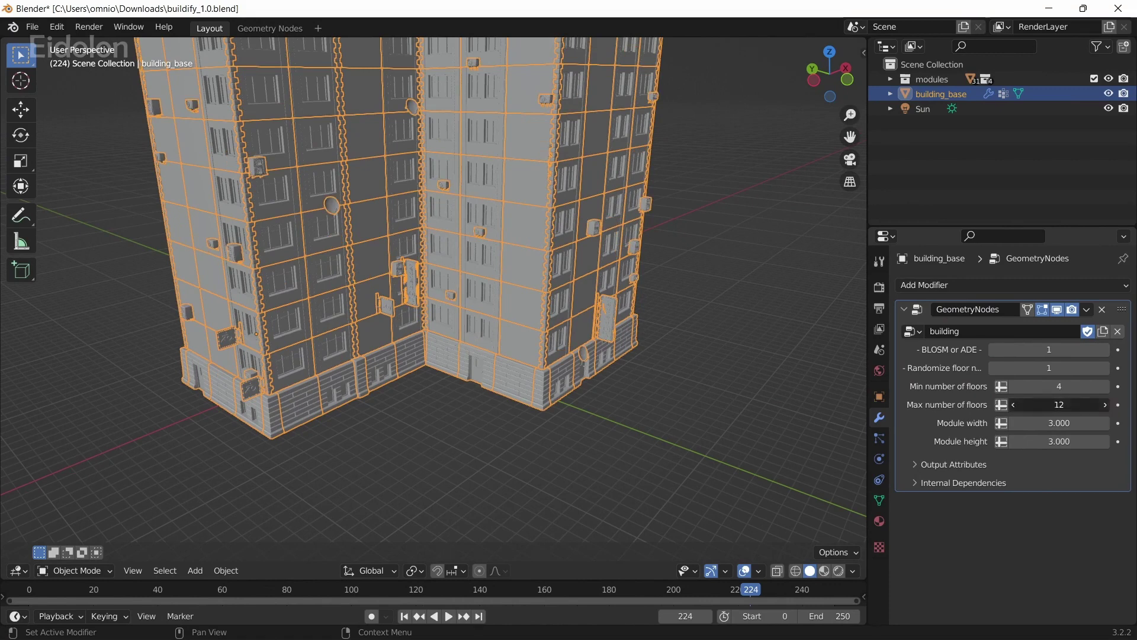
{"action": "left_click", "coordinate": [1107, 408]}
{"action": "left_click", "coordinate": [1106, 407]}
{"action": "left_click", "coordinate": [1107, 407]}
{"action": "scroll", "coordinate": [680, 285], "scroll_direction": "down", "scroll_amount": 5}
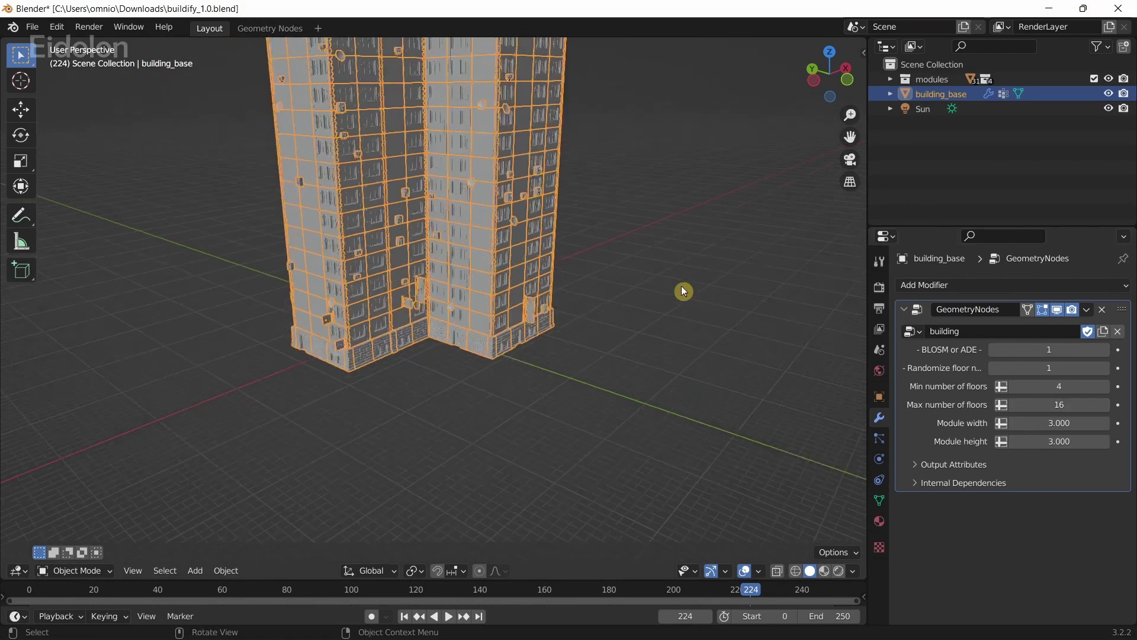
{"action": "middle_click_drag", "start_coordinate": [689, 275], "coordinate": [1054, 436]}
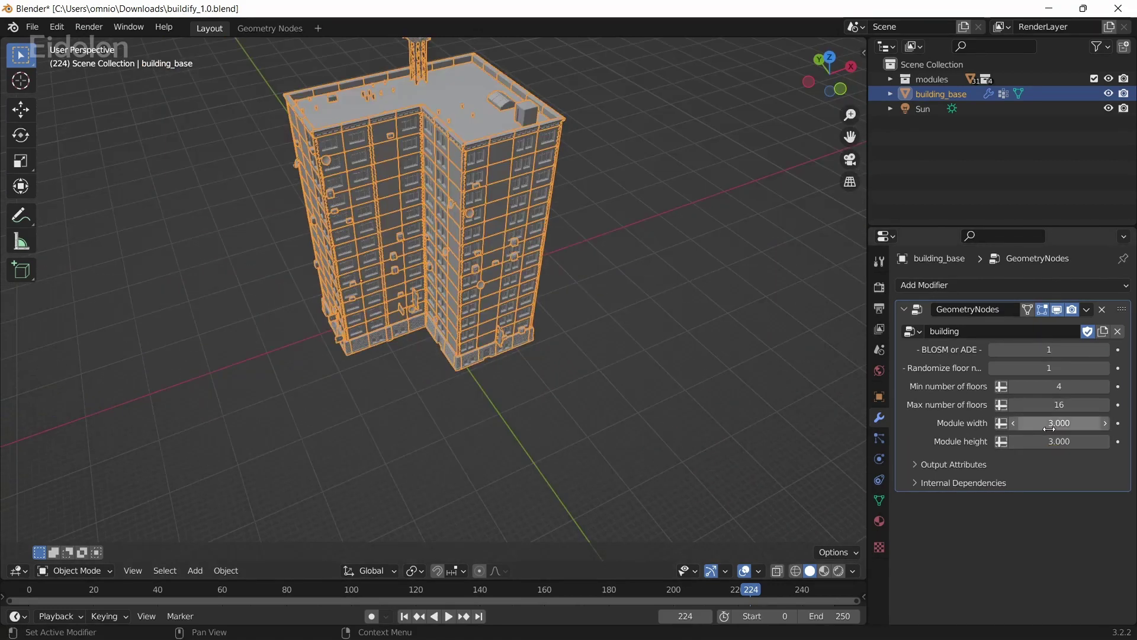
Step: Try a different module width on the building, inspect the facade up close, and restore the width to 3.000
{"action": "middle_click_drag", "start_coordinate": [564, 194], "coordinate": [603, 137]}
{"action": "scroll", "coordinate": [573, 154], "scroll_direction": "up", "scroll_amount": 5}
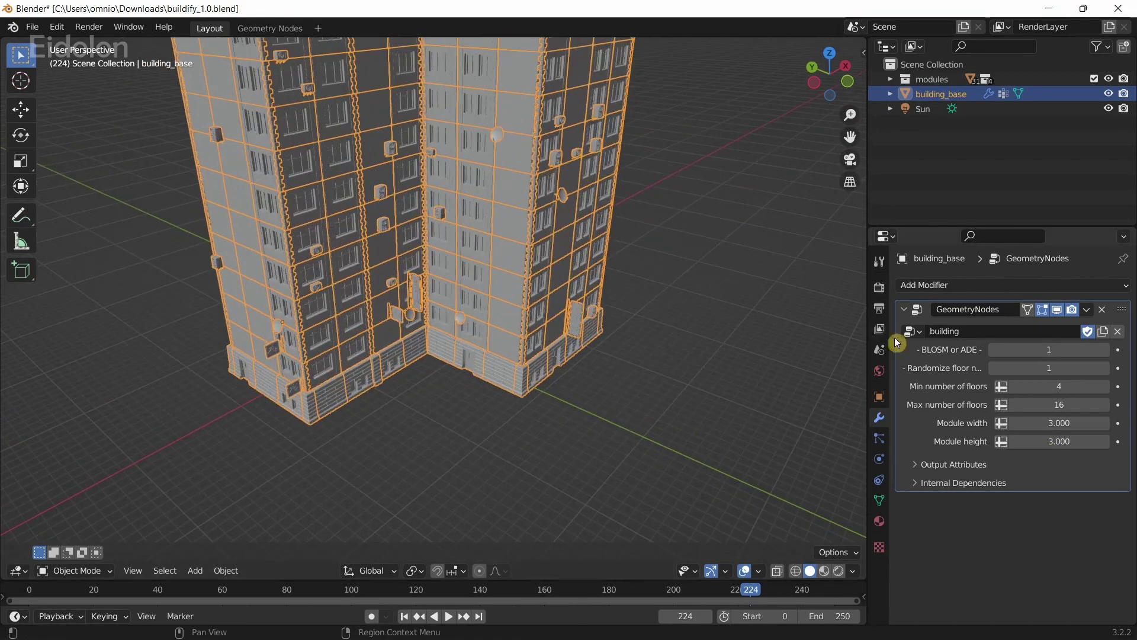
{"action": "left_click_drag", "start_coordinate": [1055, 423], "coordinate": [1084, 423]}
{"action": "scroll", "coordinate": [601, 416], "scroll_direction": "up", "scroll_amount": 6}
{"action": "middle_click_drag", "start_coordinate": [556, 437], "coordinate": [660, 393]}
{"action": "middle_click_drag", "start_coordinate": [633, 339], "coordinate": [584, 310]}
{"action": "left_click_drag", "start_coordinate": [1084, 423], "coordinate": [1063, 423]}
{"action": "scroll", "coordinate": [593, 237], "scroll_direction": "down", "scroll_amount": 5}
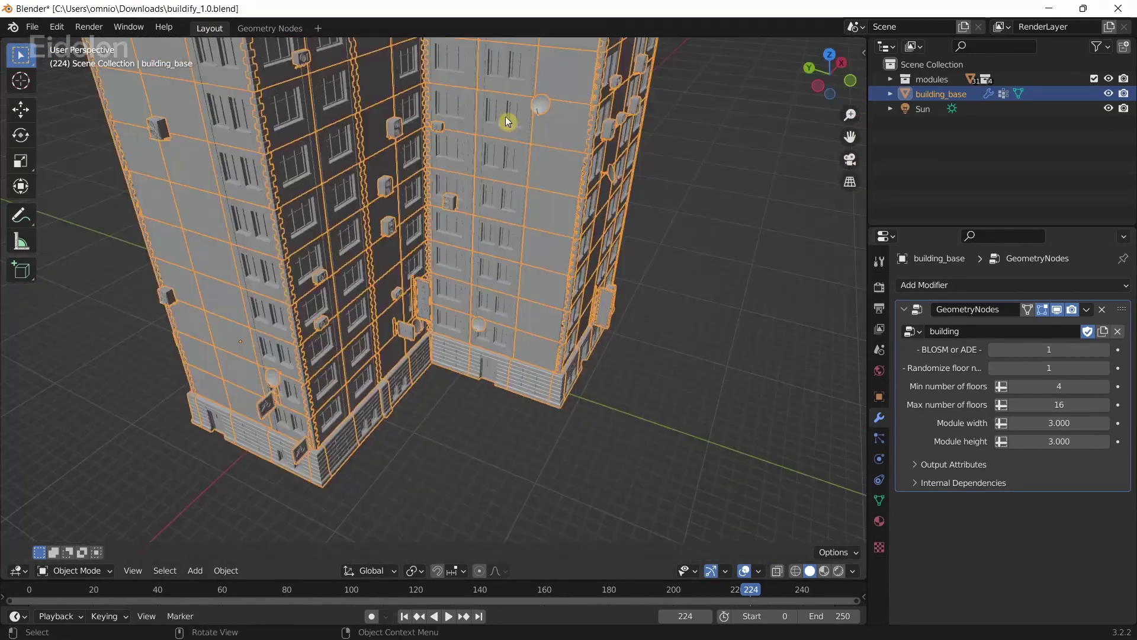
{"action": "middle_click_drag", "start_coordinate": [652, 204], "coordinate": [416, 161]}
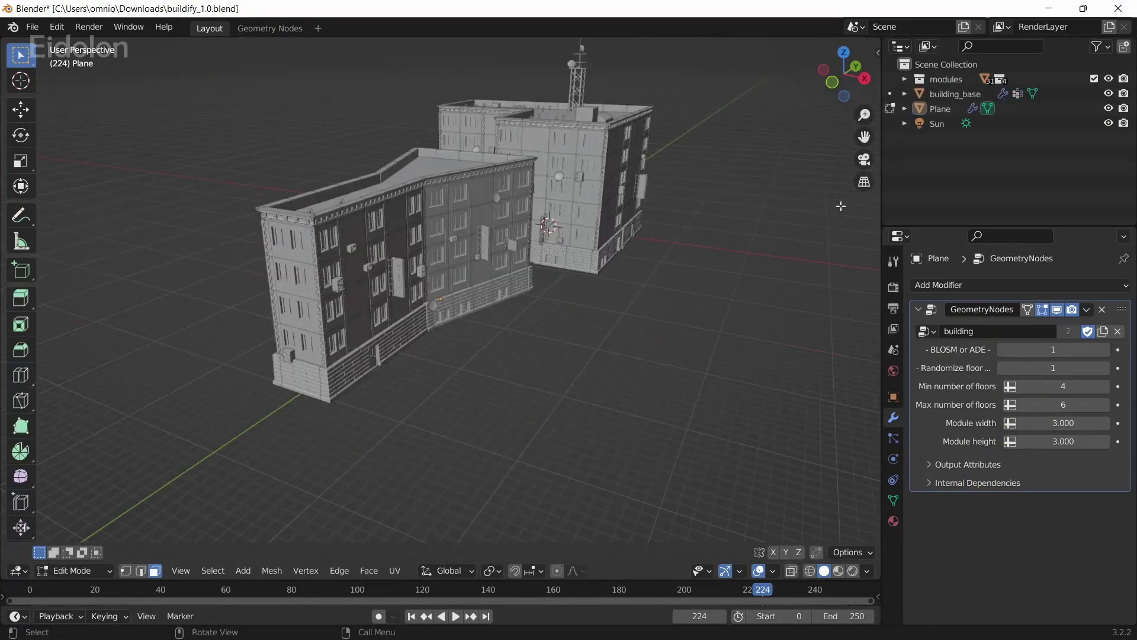
Step: Hide the Plane building in the viewport after viewing it from several sides
{"action": "middle_click_drag", "start_coordinate": [551, 245], "coordinate": [599, 249]}
{"action": "scroll", "coordinate": [688, 255], "scroll_direction": "up", "scroll_amount": 5}
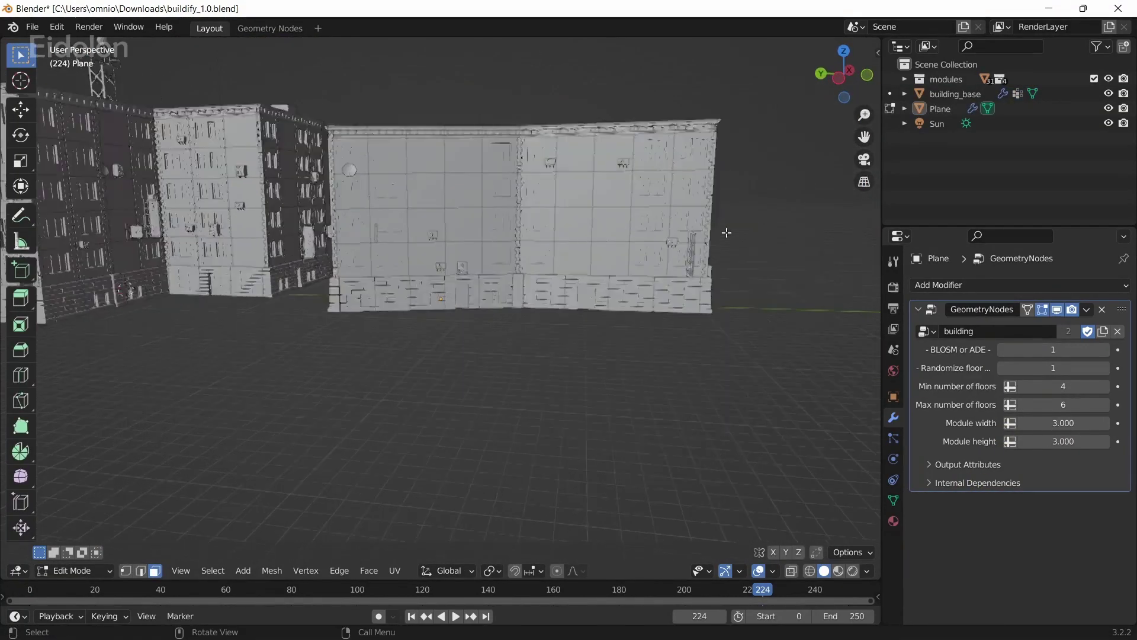
{"action": "scroll", "coordinate": [687, 255], "scroll_direction": "down", "scroll_amount": 5}
{"action": "middle_click_drag", "start_coordinate": [688, 254], "coordinate": [652, 391]}
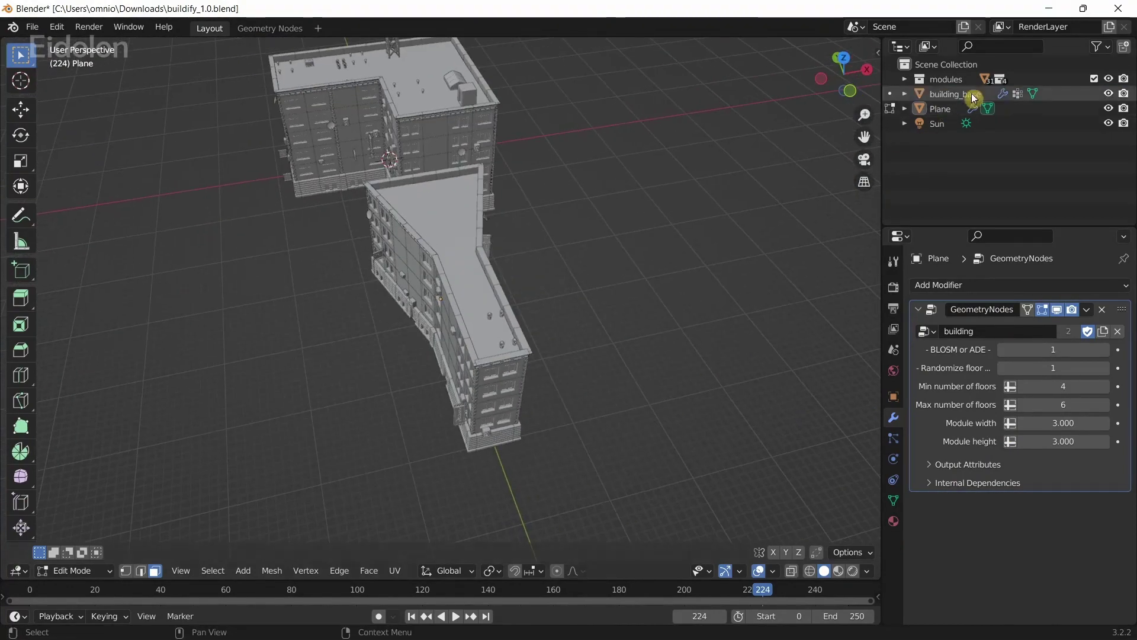
{"action": "left_click", "coordinate": [942, 93]}
{"action": "left_click", "coordinate": [943, 79]}
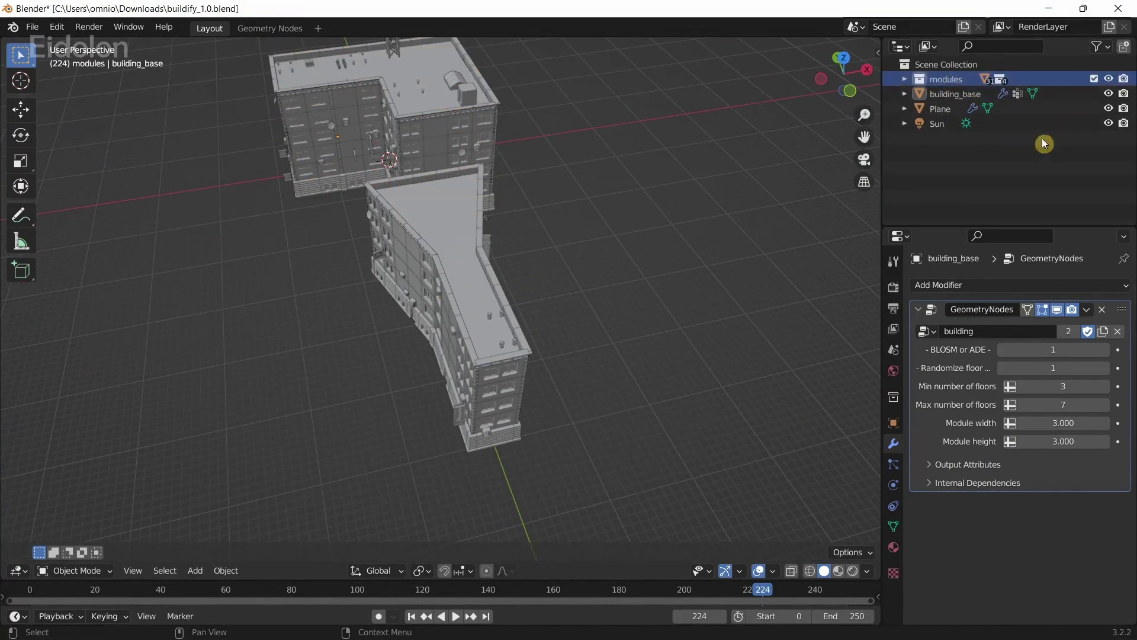
{"action": "left_click", "coordinate": [1108, 109]}
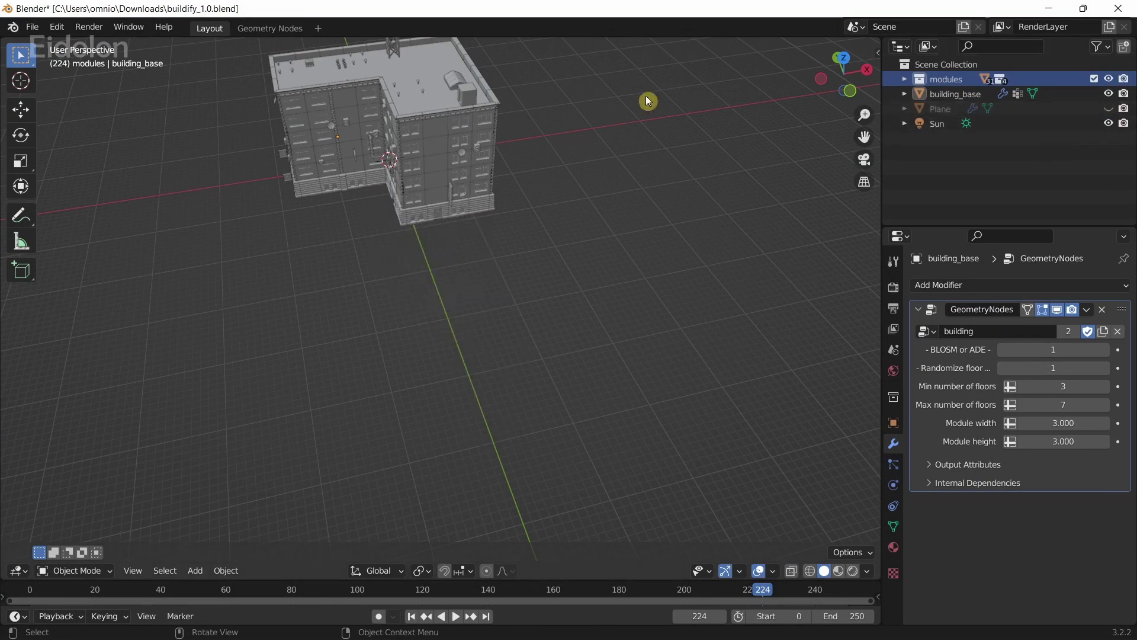
Step: Select building_base and disable its GeometryNodes modifier in the viewport to expose the module objects
{"action": "left_click", "coordinate": [470, 110]}
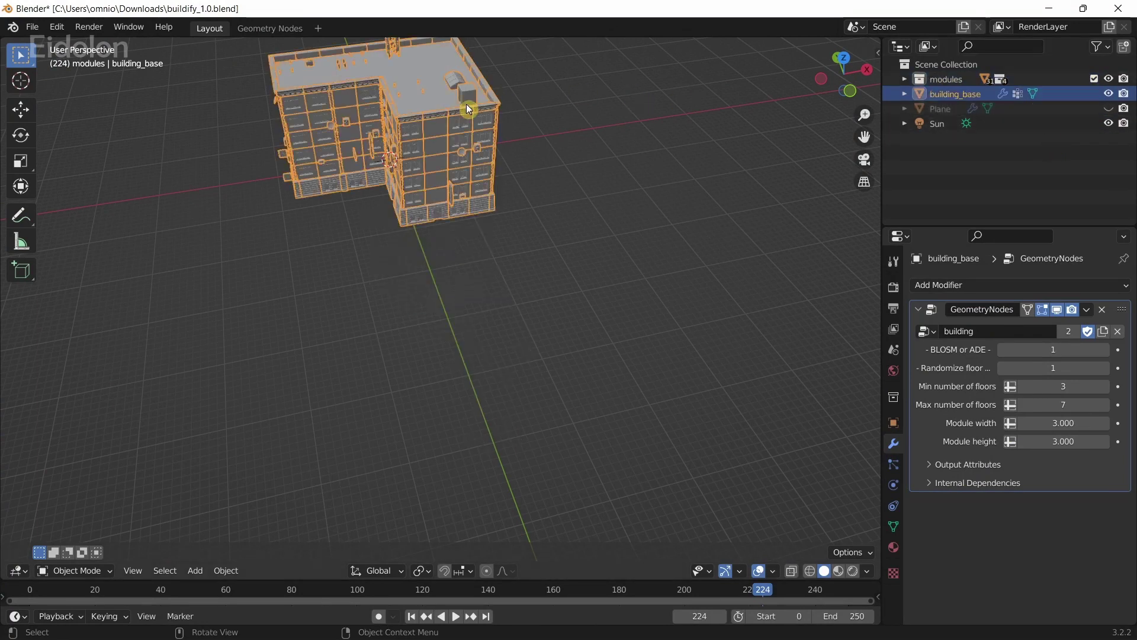
{"action": "left_click", "coordinate": [1058, 310]}
{"action": "scroll", "coordinate": [530, 139], "scroll_direction": "up", "scroll_amount": 2}
{"action": "middle_click_drag", "start_coordinate": [536, 232], "coordinate": [589, 478]}
{"action": "scroll", "coordinate": [437, 173], "scroll_direction": "up", "scroll_amount": 2}
{"action": "scroll", "coordinate": [367, 229], "scroll_direction": "up", "scroll_amount": 2}
{"action": "scroll", "coordinate": [394, 196], "scroll_direction": "up", "scroll_amount": 2}
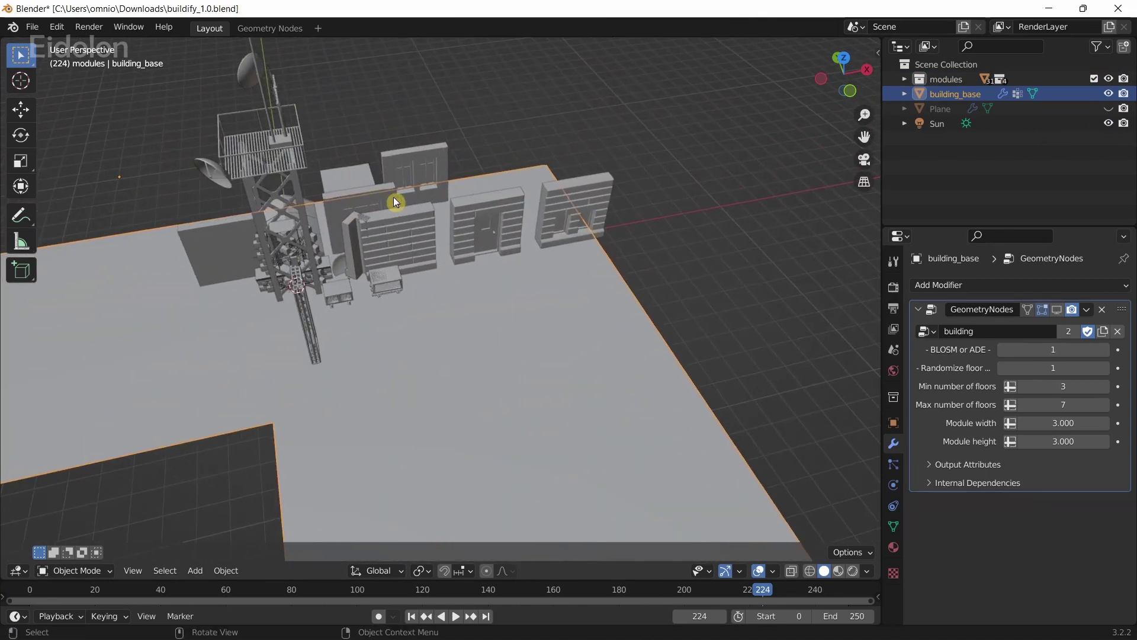
Step: Select the ground-floor door wall module and examine the modules collection's subcollections, including middle_floor and top_trim
{"action": "left_click", "coordinate": [519, 231]}
{"action": "middle_click_drag", "start_coordinate": [519, 232], "coordinate": [500, 170]}
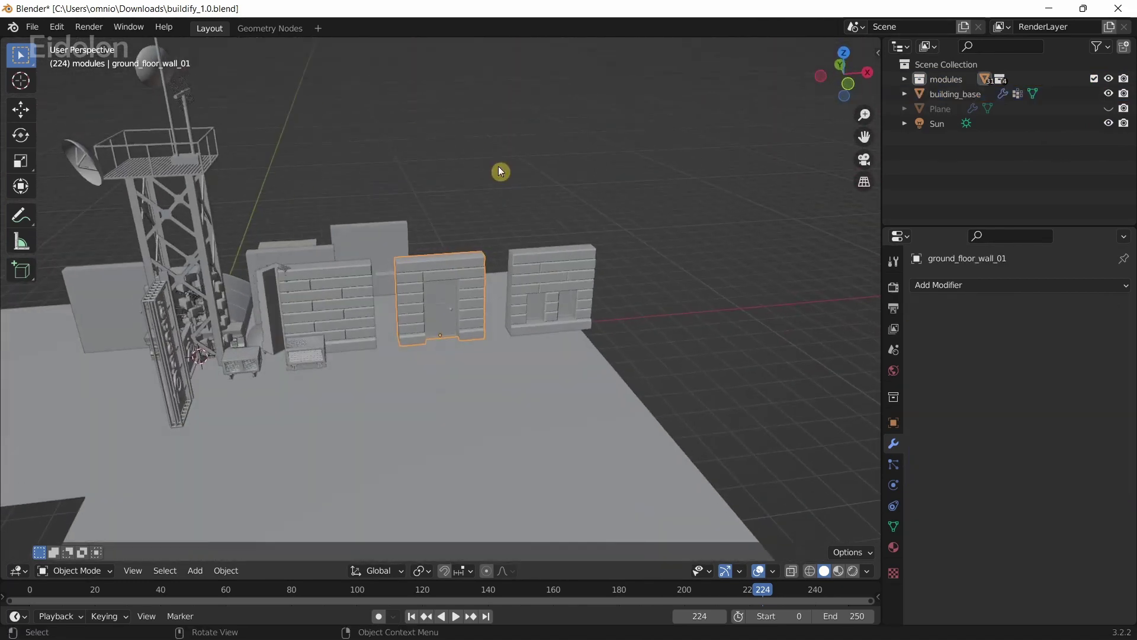
{"action": "left_click", "coordinate": [934, 80]}
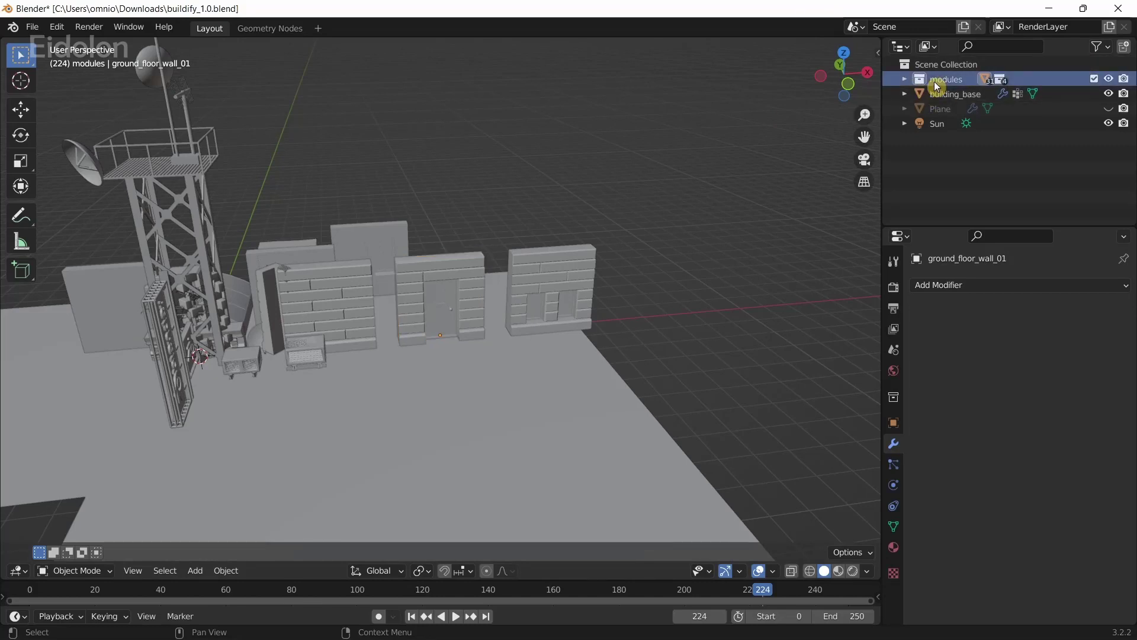
{"action": "left_click", "coordinate": [906, 77]}
{"action": "scroll", "coordinate": [988, 159], "scroll_direction": "down", "scroll_amount": 2}
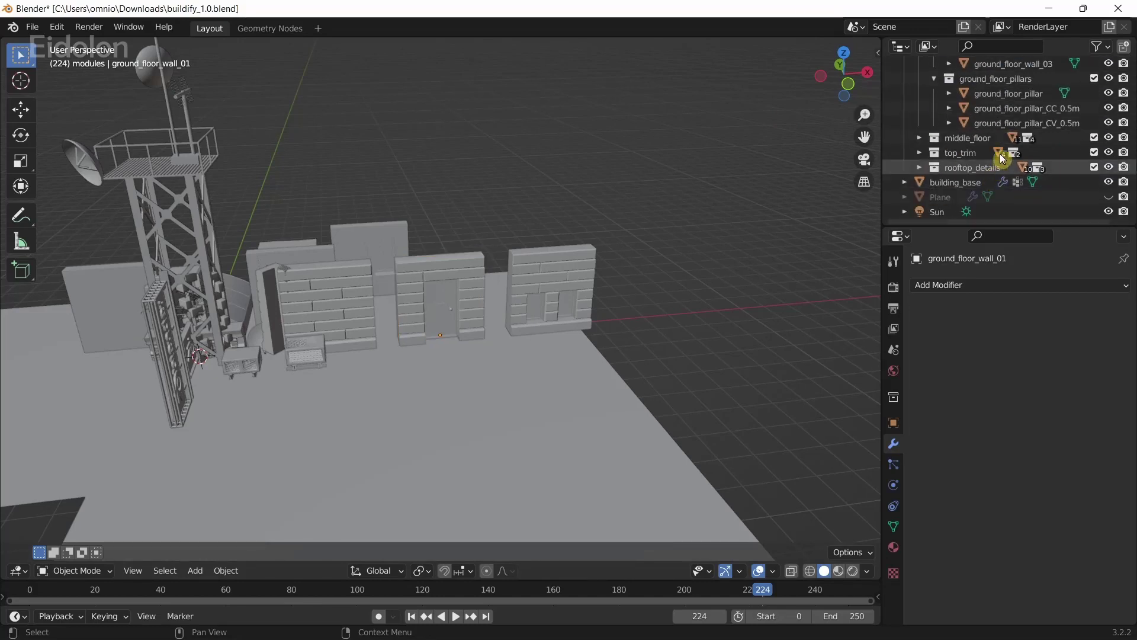
{"action": "left_click", "coordinate": [917, 141]}
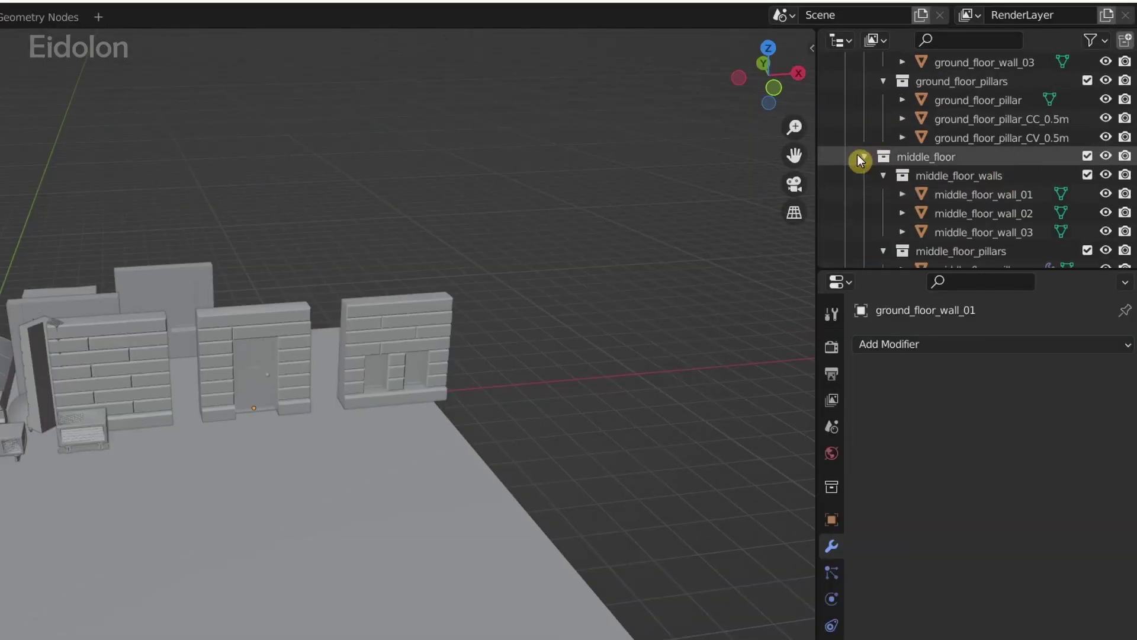
{"action": "scroll", "coordinate": [874, 178], "scroll_direction": "down", "scroll_amount": 8}
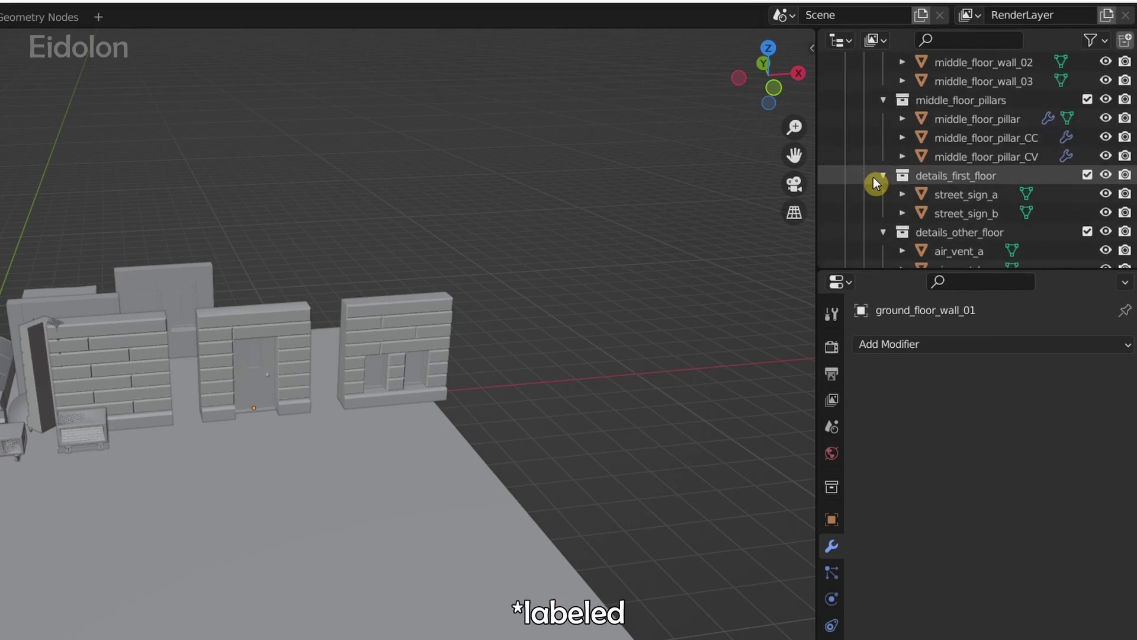
{"action": "left_click", "coordinate": [869, 175]}
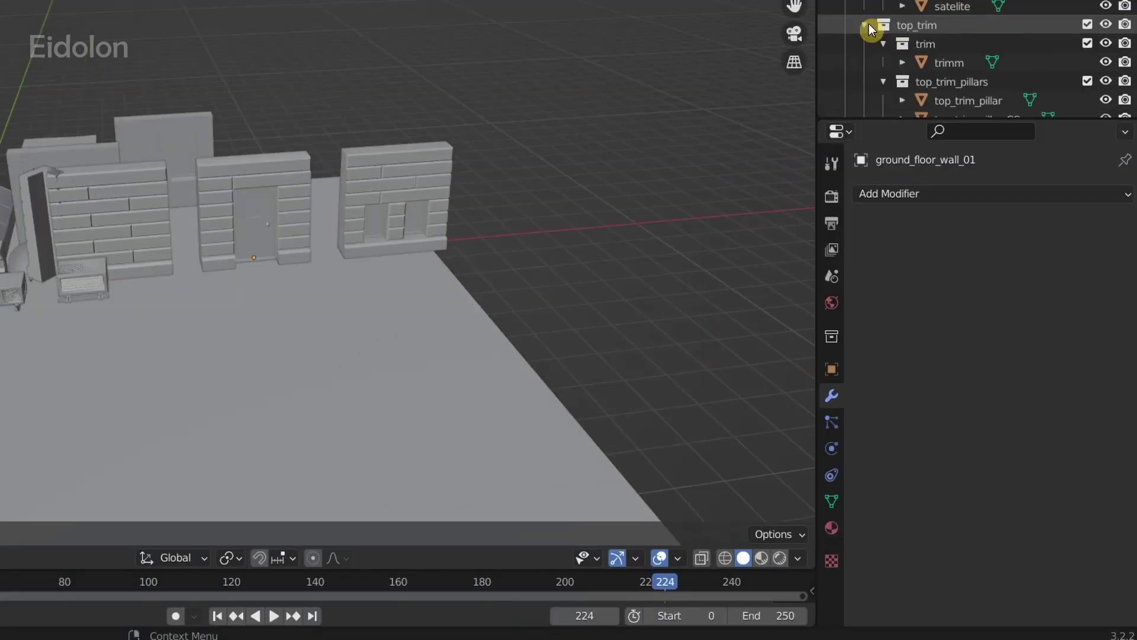
{"action": "left_click", "coordinate": [869, 24]}
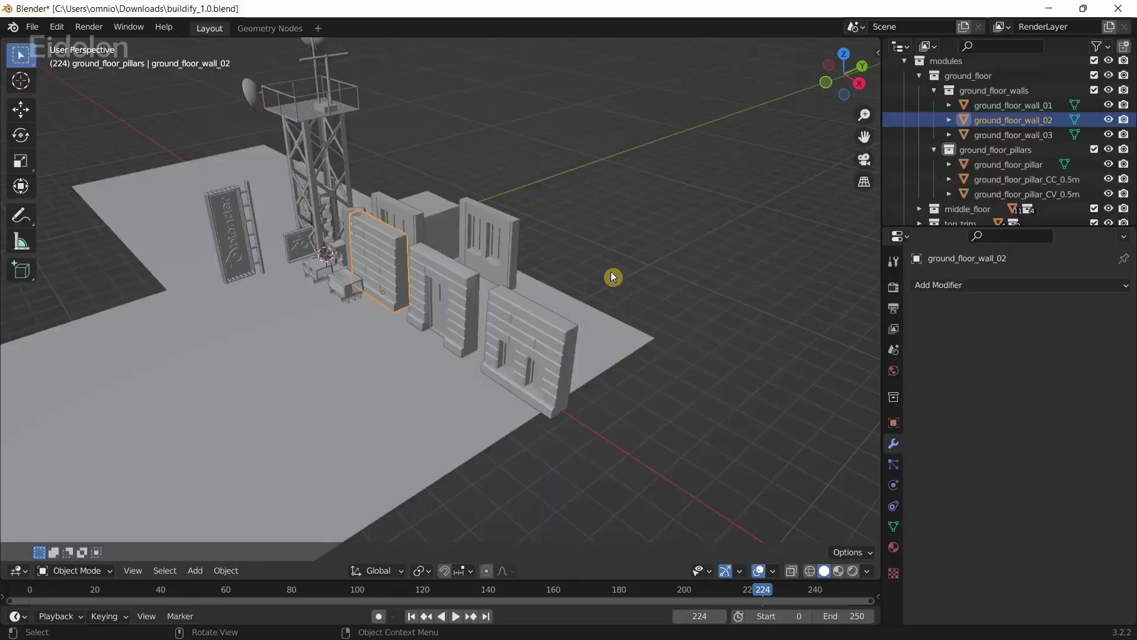
Step: Examine the ground-floor wall modules by matching the entries in ground_floor_walls with their objects in the viewport
{"action": "mouse_move", "coordinate": [610, 272]}
{"action": "middle_mouse_down"}
{"action": "mouse_move", "coordinate": [482, 284]}
{"action": "mouse_move", "coordinate": [450, 276]}
{"action": "mouse_move", "coordinate": [541, 279]}
{"action": "mouse_move", "coordinate": [626, 264]}
{"action": "middle_mouse_up"}
{"action": "left_click", "coordinate": [577, 285]}
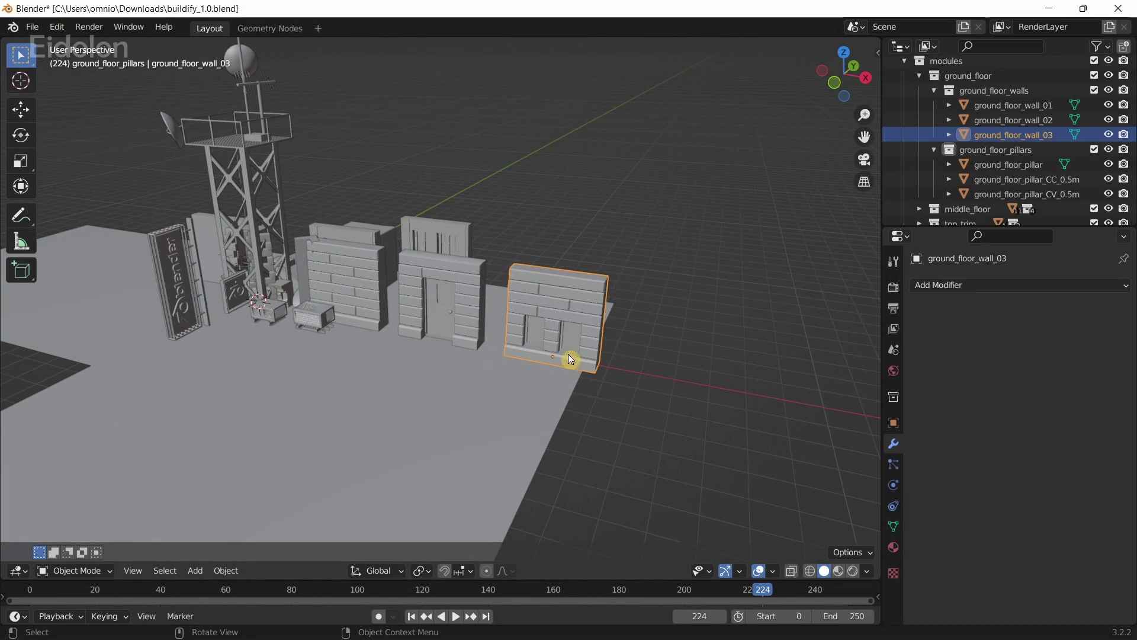
{"action": "key", "text": "ctrl+z"}
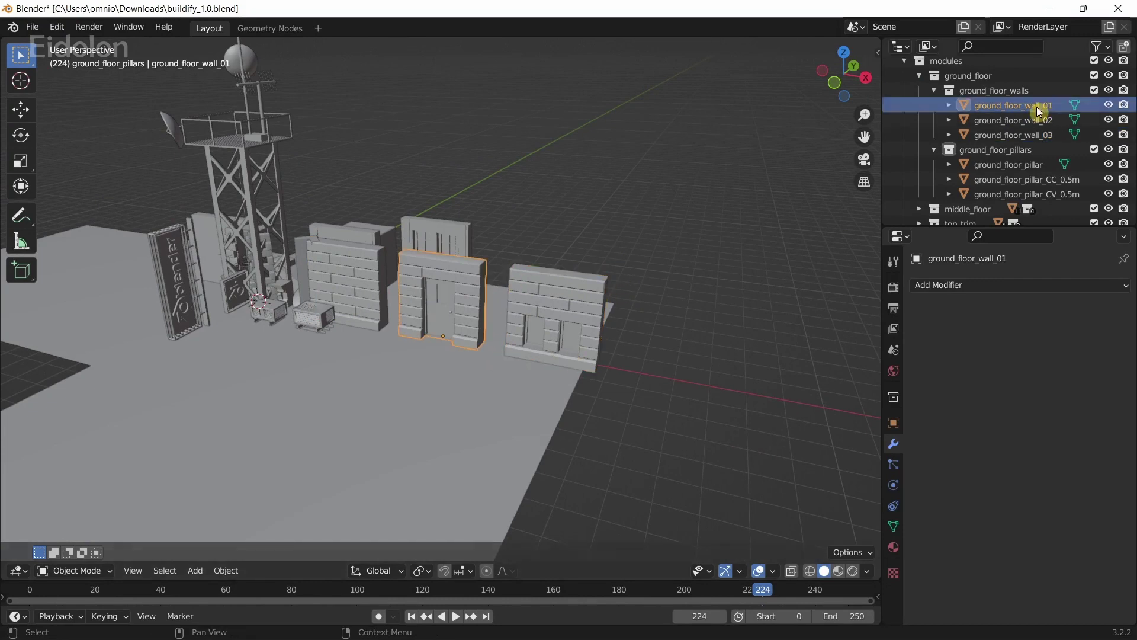
{"action": "left_click", "coordinate": [1010, 88]}
{"action": "left_click", "coordinate": [998, 150]}
{"action": "scroll", "coordinate": [995, 154], "scroll_direction": "down", "scroll_amount": 3}
{"action": "scroll", "coordinate": [990, 140], "scroll_direction": "up", "scroll_amount": 5}
{"action": "left_click", "coordinate": [1010, 152]}
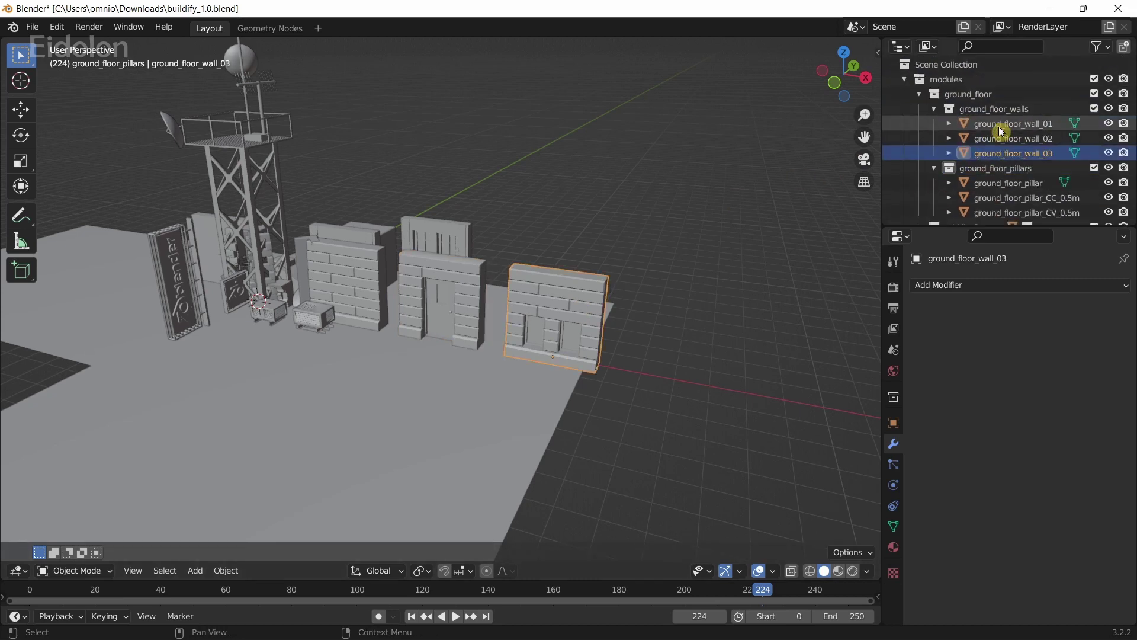
{"action": "left_click", "coordinate": [1010, 123]}
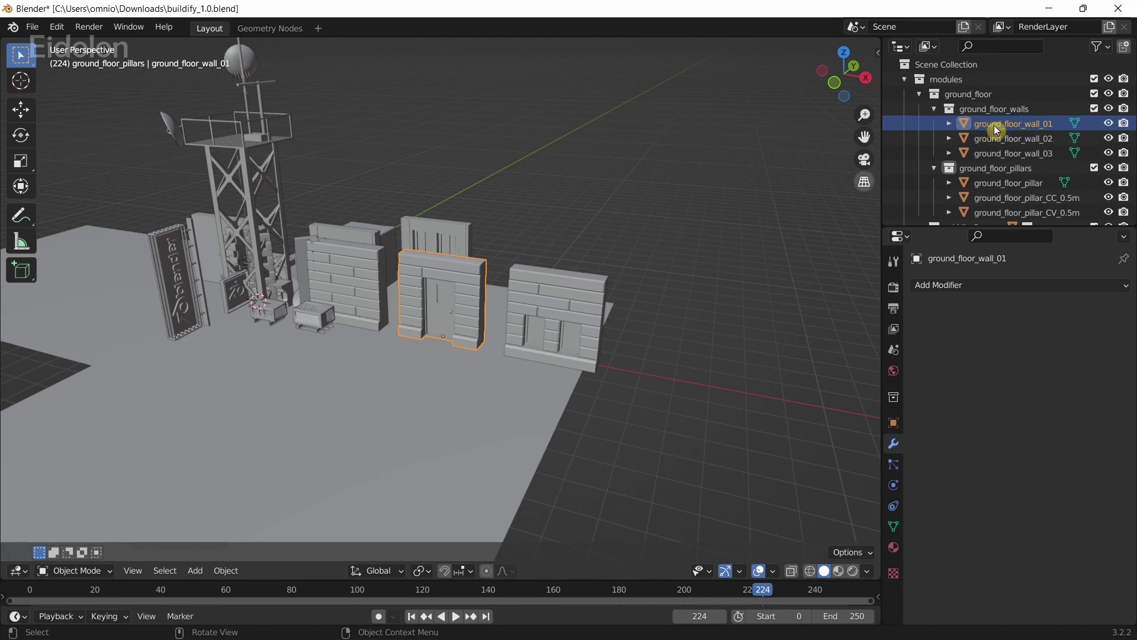
{"action": "left_click", "coordinate": [1010, 138]}
Step: In Edit Mode, extrude faces outward on ground_floor_wall_03 above its windows and on ground_floor_wall_01 beside its door
{"action": "left_click", "coordinate": [1006, 153]}
{"action": "scroll", "coordinate": [591, 346], "scroll_direction": "up", "scroll_amount": 3}
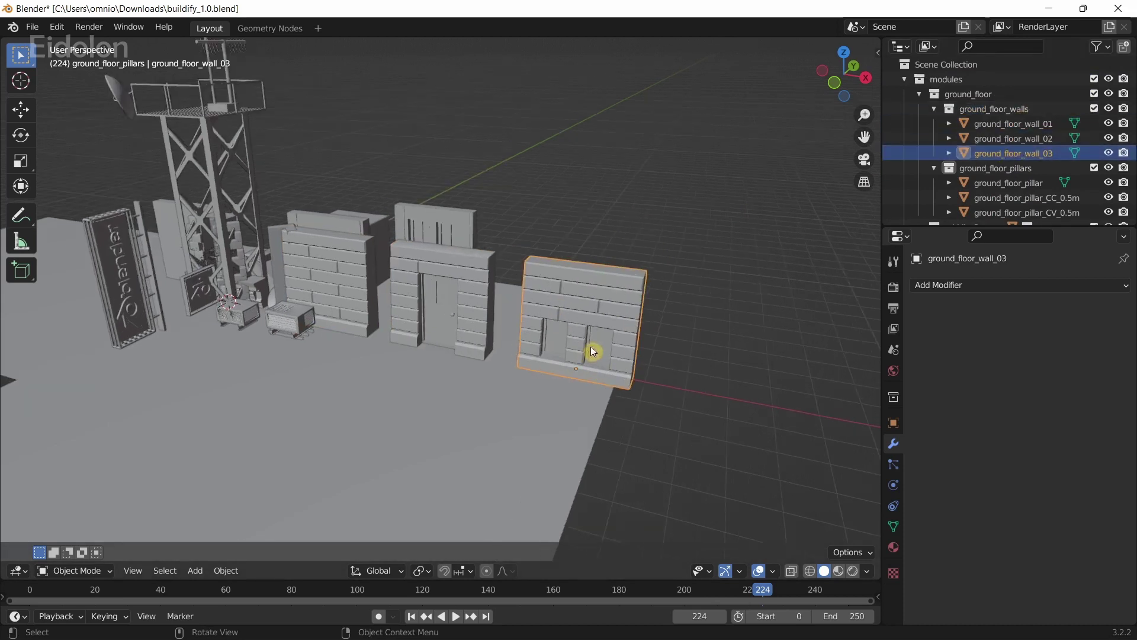
{"action": "key", "text": "Tab"}
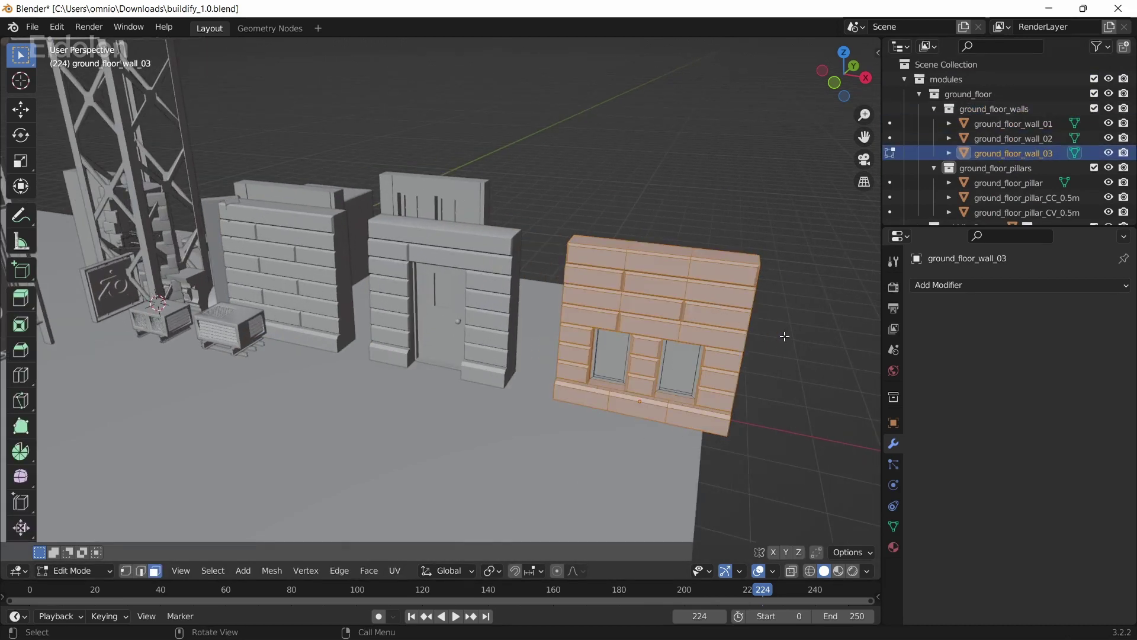
{"action": "middle_click_drag", "start_coordinate": [784, 335], "coordinate": [588, 336]}
{"action": "left_click", "coordinate": [588, 335]}
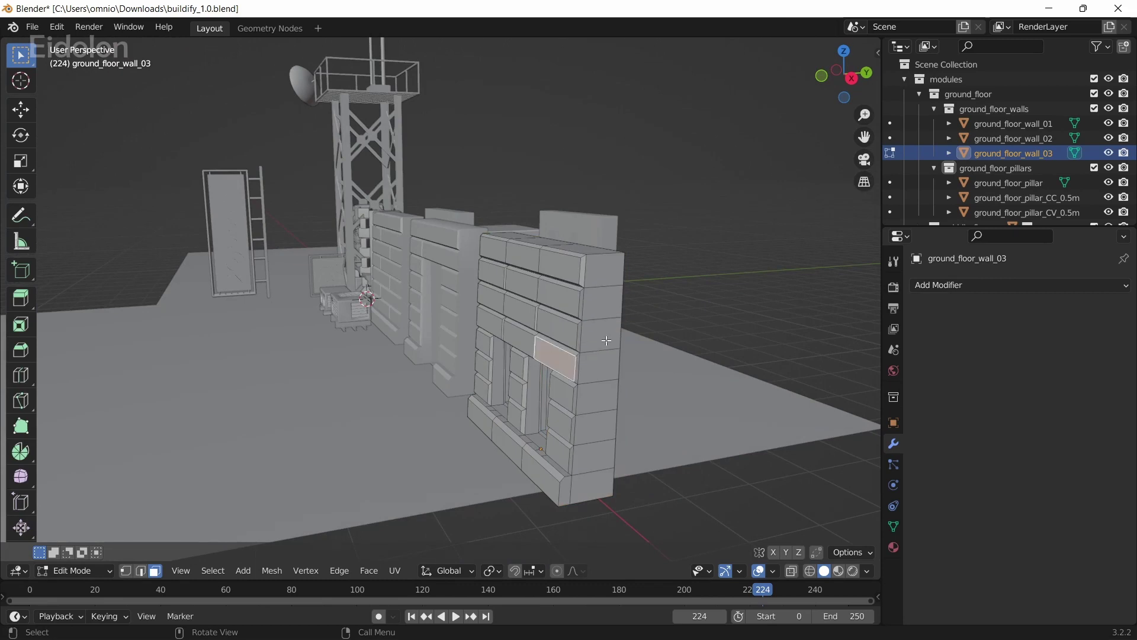
{"action": "key", "text": "e"}
{"action": "left_click", "coordinate": [690, 348]}
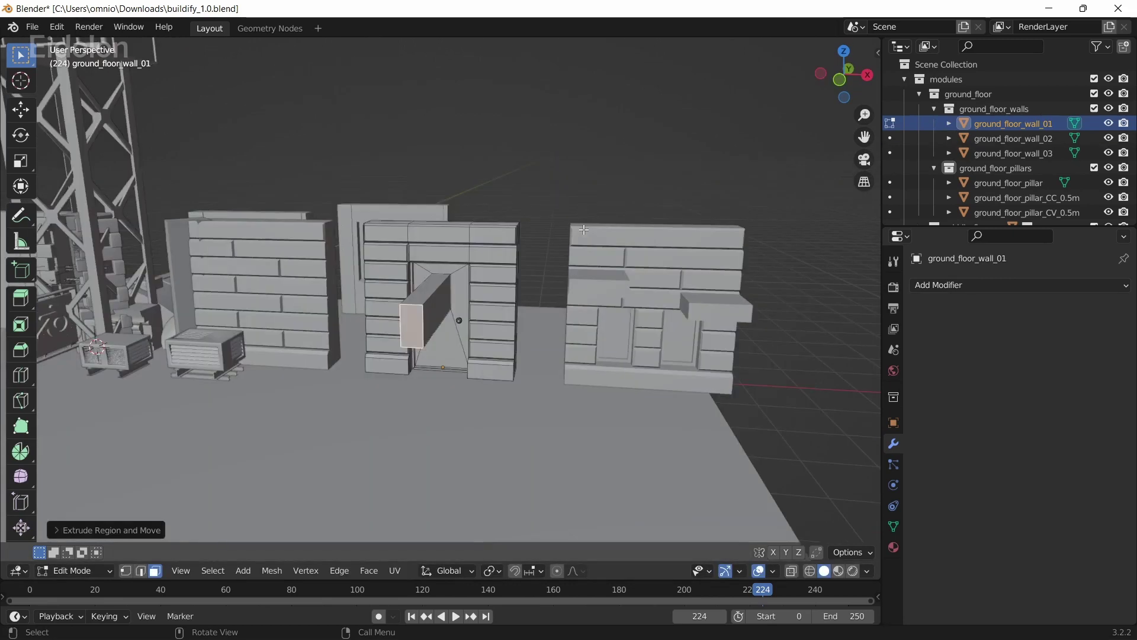
{"action": "key", "text": "Tab"}
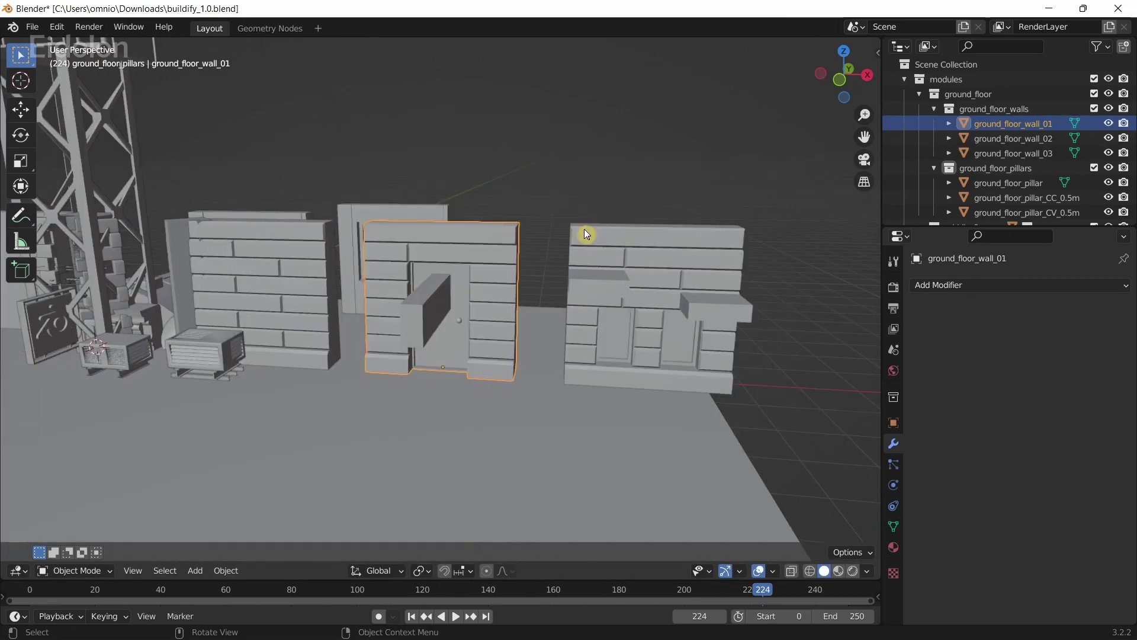
Step: Select building_base and re-enable its GeometryNodes modifier in the viewport to inspect the extruded wall modules on the building
{"action": "middle_click_drag", "start_coordinate": [584, 229], "coordinate": [638, 395]}
{"action": "left_click", "coordinate": [638, 394]}
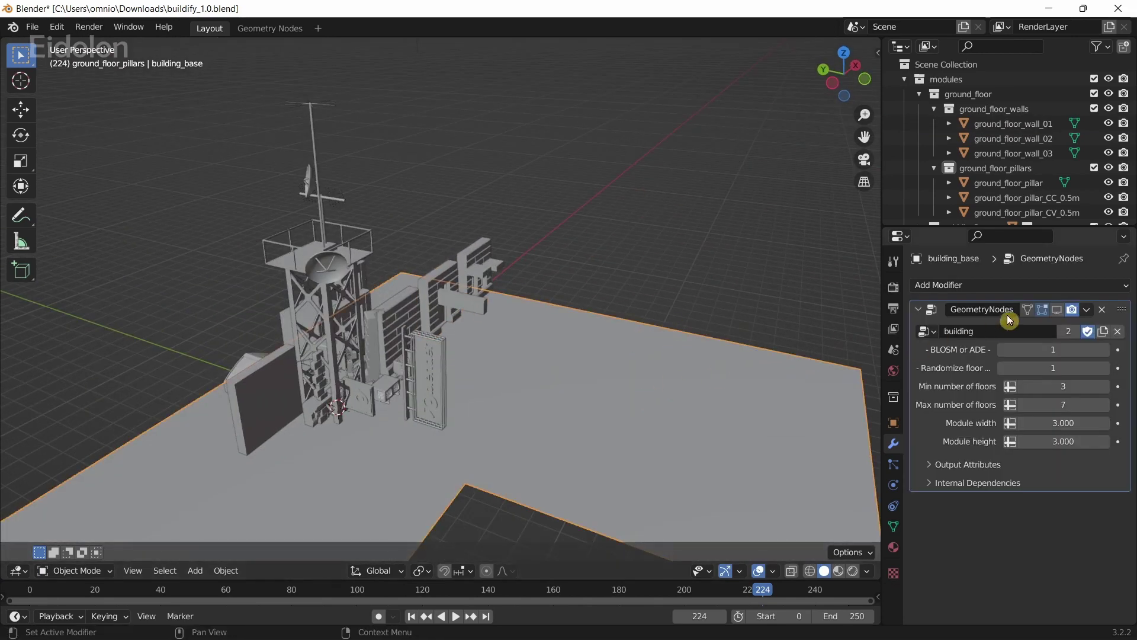
{"action": "left_click", "coordinate": [1058, 309]}
{"action": "scroll", "coordinate": [666, 345], "scroll_direction": "down", "scroll_amount": 5}
{"action": "middle_click_drag", "start_coordinate": [627, 322], "coordinate": [543, 261]}
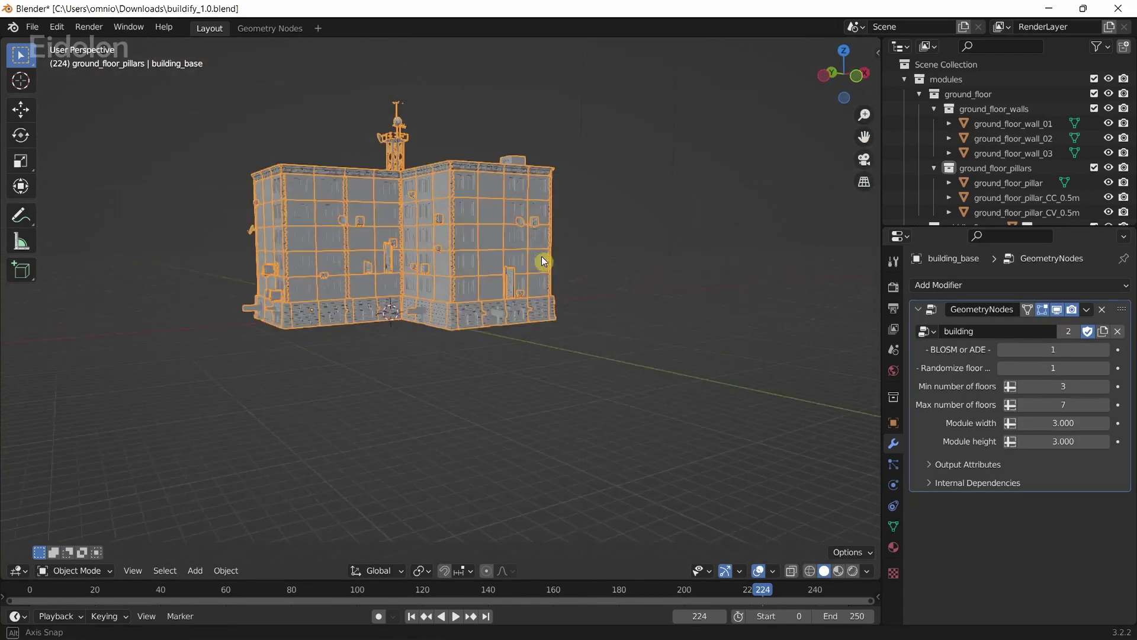
{"action": "scroll", "coordinate": [543, 261], "scroll_direction": "up", "scroll_amount": 8}
{"action": "middle_click_drag", "start_coordinate": [615, 330], "coordinate": [590, 375]}
Step: Enter Edit Mode on building_base and collapse the ground_floor_walls and ground_floor collections
{"action": "key", "text": "Tab"}
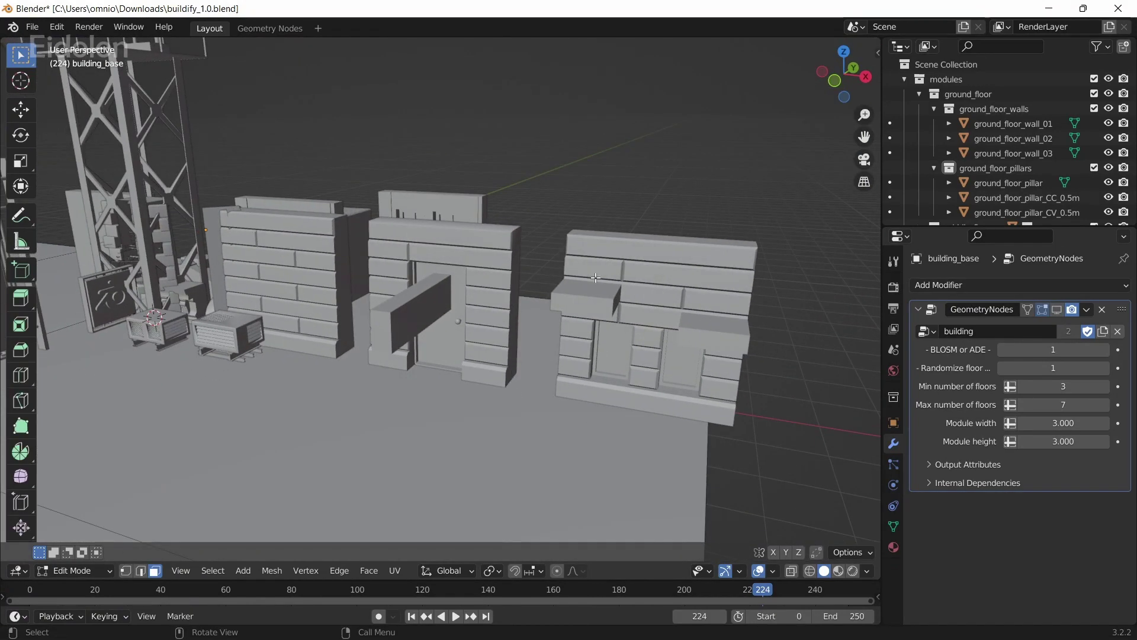
{"action": "scroll", "coordinate": [596, 277], "scroll_direction": "down", "scroll_amount": 3}
{"action": "middle_click_drag", "start_coordinate": [516, 288], "coordinate": [348, 254]}
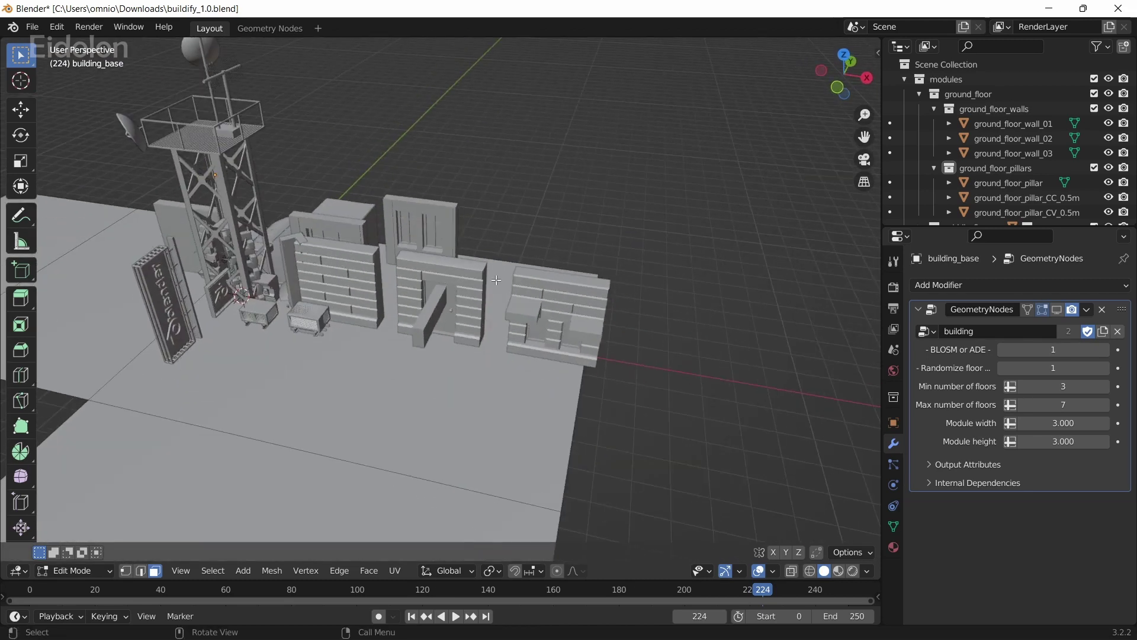
{"action": "left_click", "coordinate": [934, 109]}
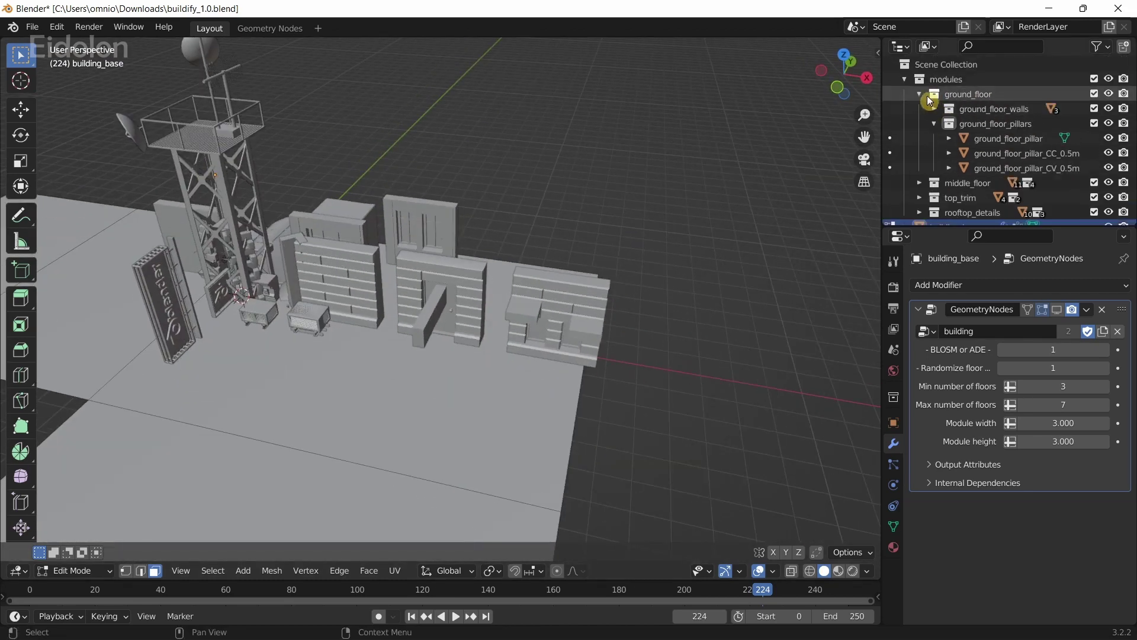
{"action": "left_click", "coordinate": [920, 94]}
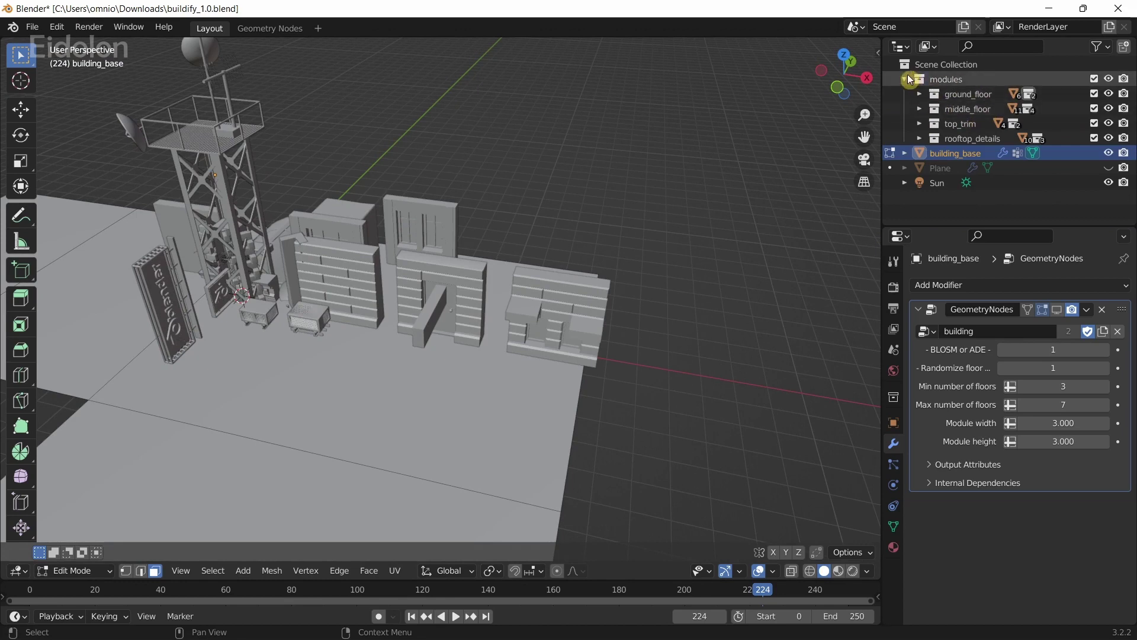
Step: Switch to the Geometry Nodes workspace and fully expand the modules collection in a widened outliner
{"action": "left_click", "coordinate": [904, 79]}
{"action": "left_click", "coordinate": [956, 78]}
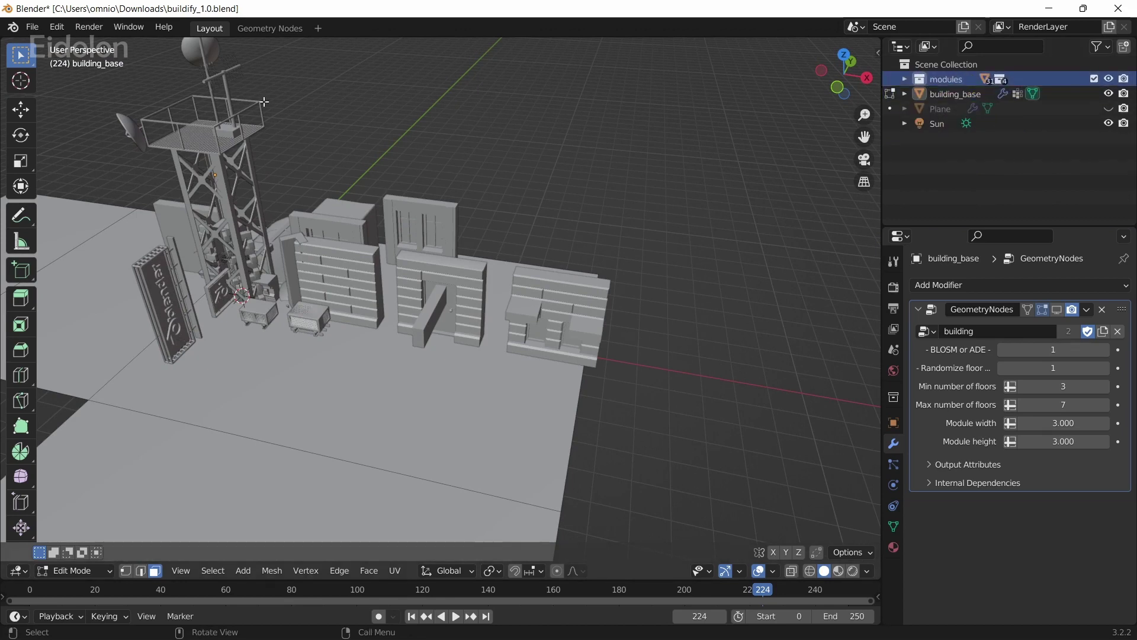
{"action": "left_click", "coordinate": [278, 30]}
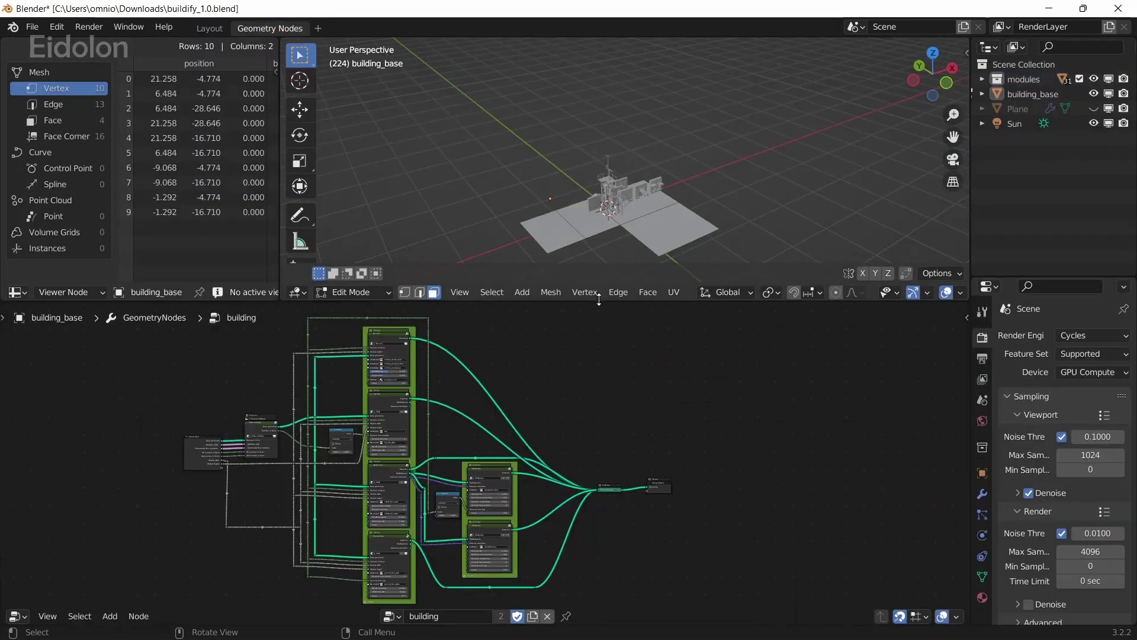
{"action": "left_click", "coordinate": [983, 80], "text": "shift"}
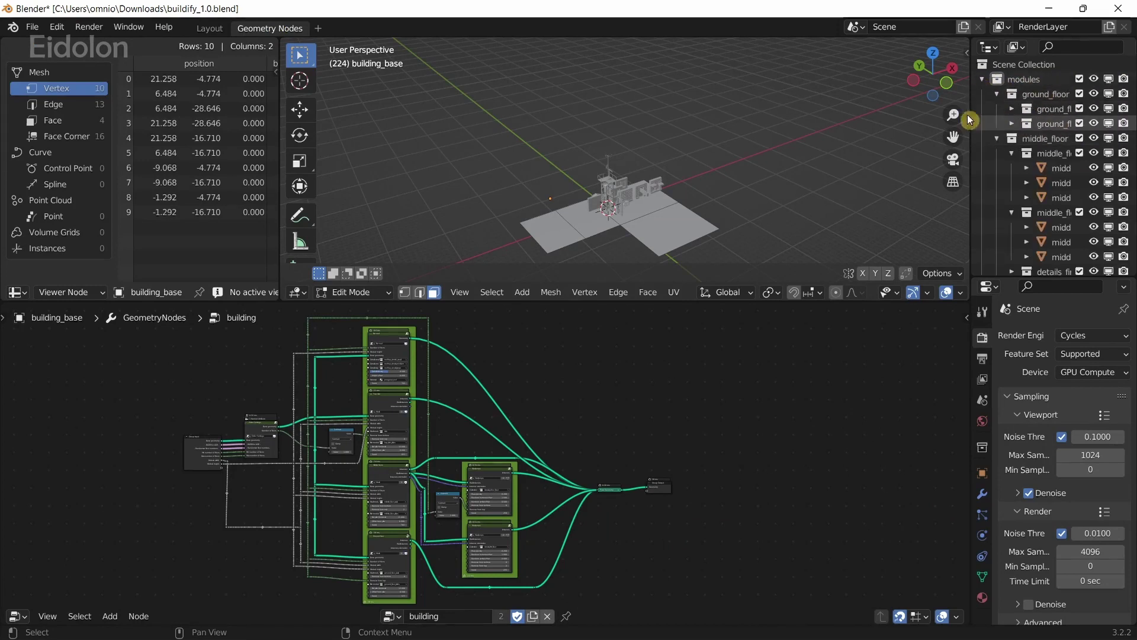
{"action": "left_click_drag", "start_coordinate": [970, 113], "coordinate": [898, 113]}
Step: Examine the Flat roof node's inputs in the building node tree, including the collections offered for its small and medium rooftop details
{"action": "scroll", "coordinate": [369, 442], "scroll_direction": "up", "scroll_amount": 3}
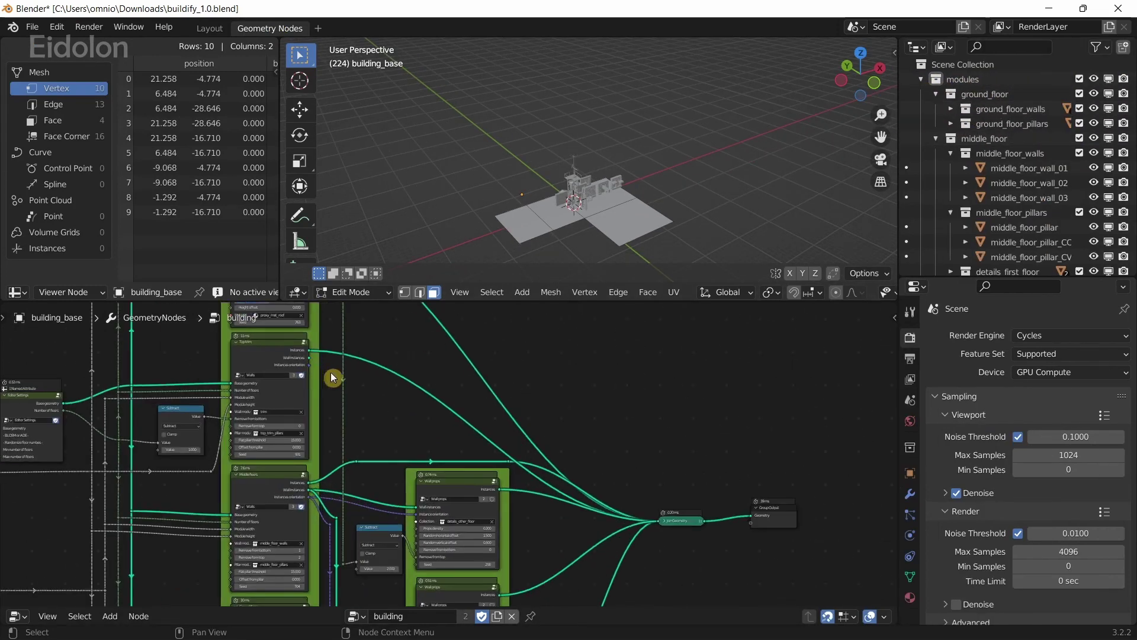
{"action": "middle_click_drag", "start_coordinate": [332, 377], "coordinate": [776, 543]}
{"action": "middle_click_drag", "start_coordinate": [817, 500], "coordinate": [650, 439]}
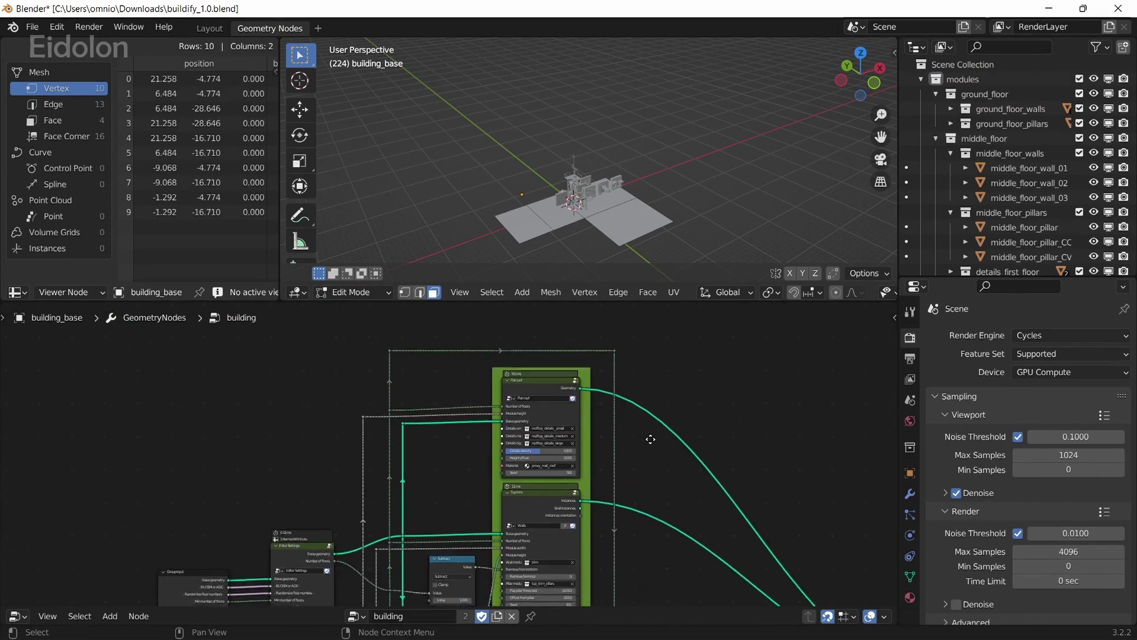
{"action": "scroll", "coordinate": [536, 445], "scroll_direction": "up", "scroll_amount": 6}
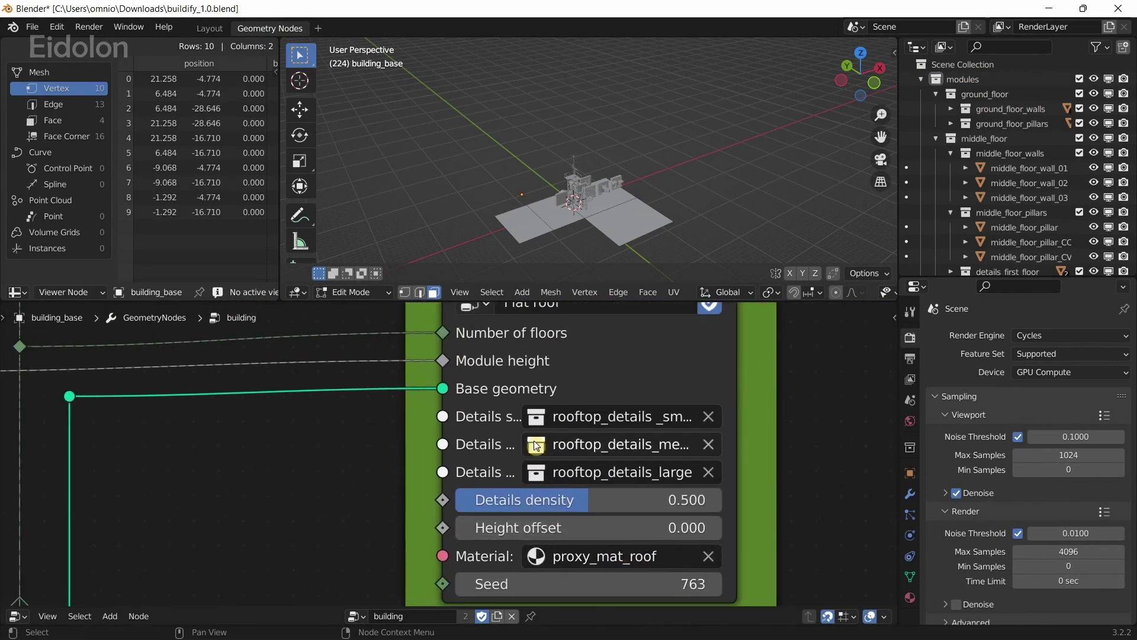
{"action": "middle_click_drag", "start_coordinate": [536, 446], "coordinate": [431, 586]}
{"action": "middle_click_drag", "start_coordinate": [475, 445], "coordinate": [519, 345]}
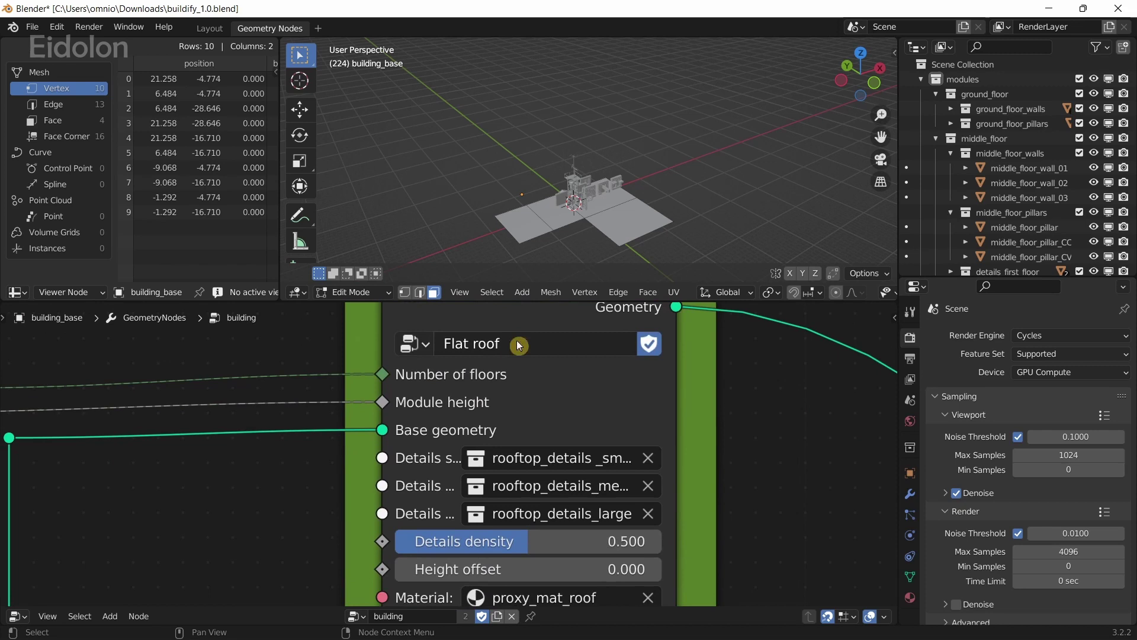
{"action": "left_click", "coordinate": [533, 461]}
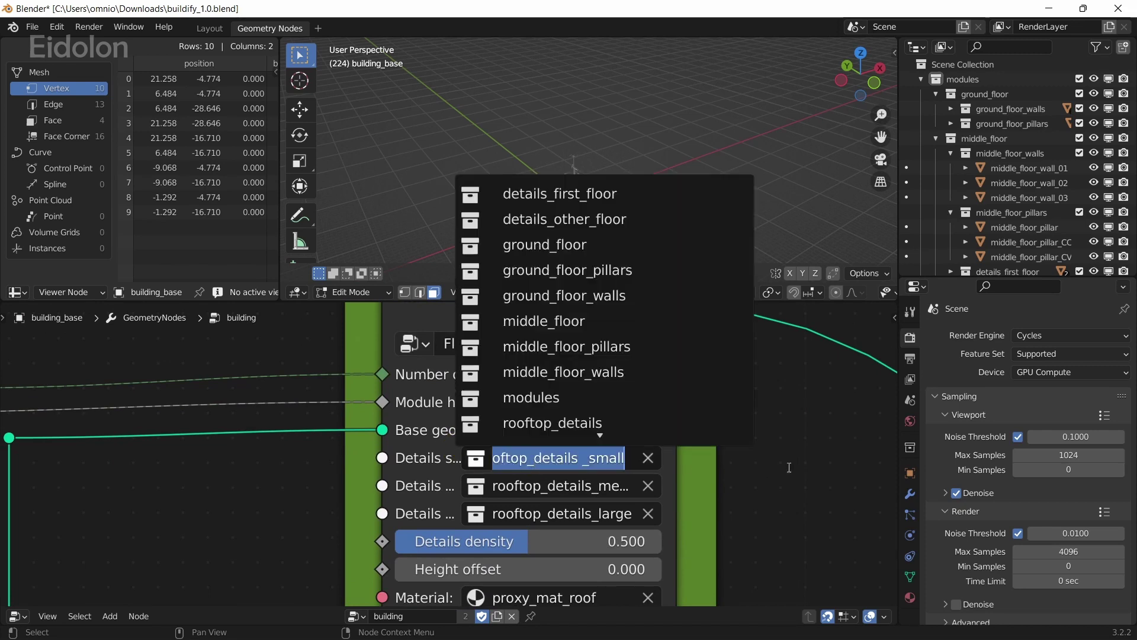
{"action": "left_click", "coordinate": [538, 484]}
{"action": "left_click", "coordinate": [744, 480]}
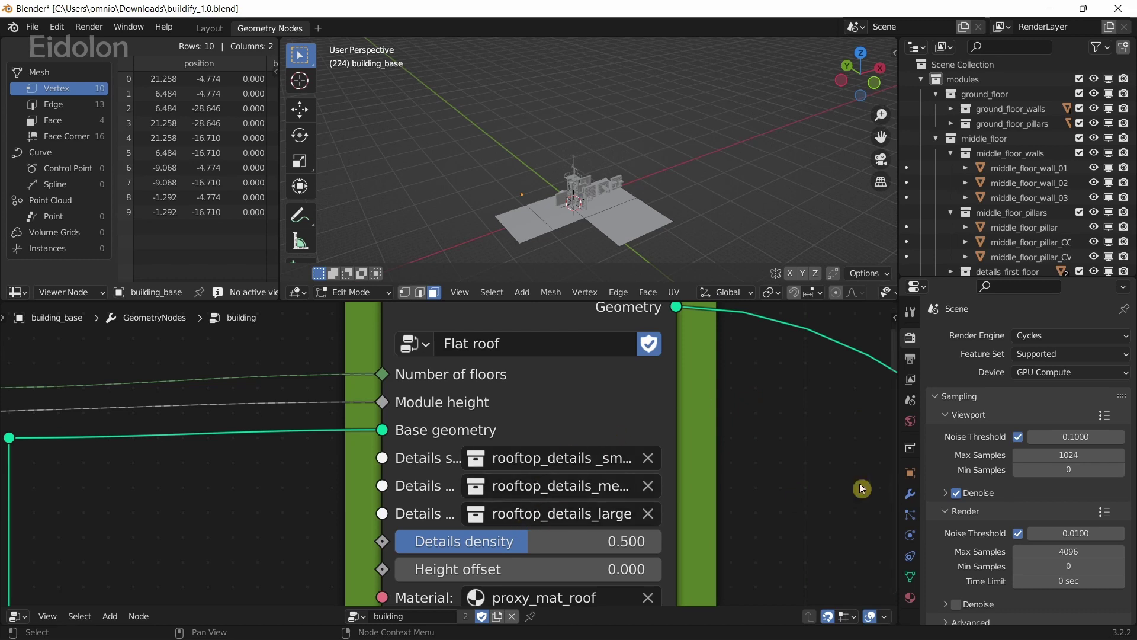
{"action": "middle_click_drag", "start_coordinate": [859, 483], "coordinate": [809, 336]}
{"action": "scroll", "coordinate": [628, 496], "scroll_direction": "down", "scroll_amount": 6}
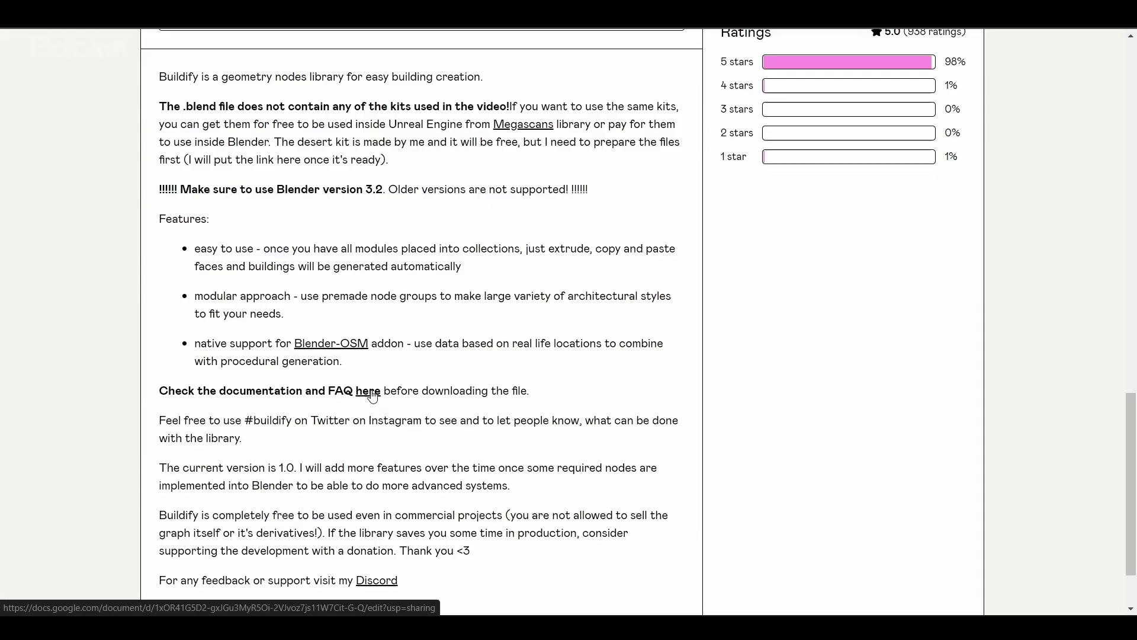
Step: Open the Buildify documentation from its download page in the browser and read the Replacing models section with its collection-linking illustration
{"action": "left_click", "coordinate": [368, 391]}
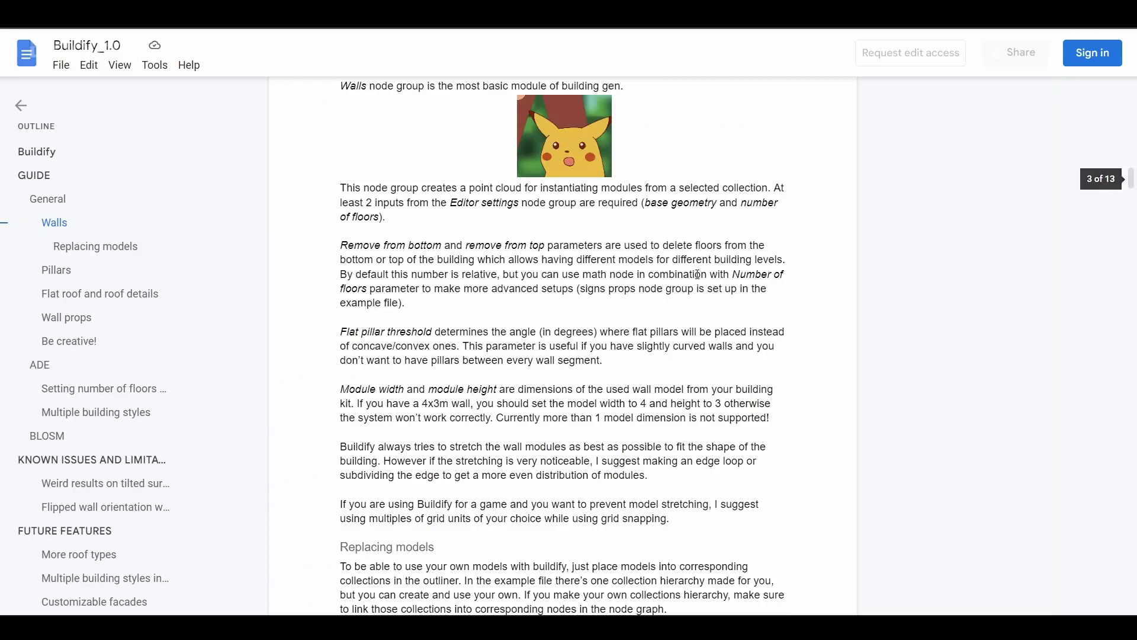
{"action": "scroll", "coordinate": [697, 275], "scroll_direction": "down", "scroll_amount": 5}
{"action": "triple_click", "coordinate": [476, 135]}
{"action": "left_click", "coordinate": [476, 235]}
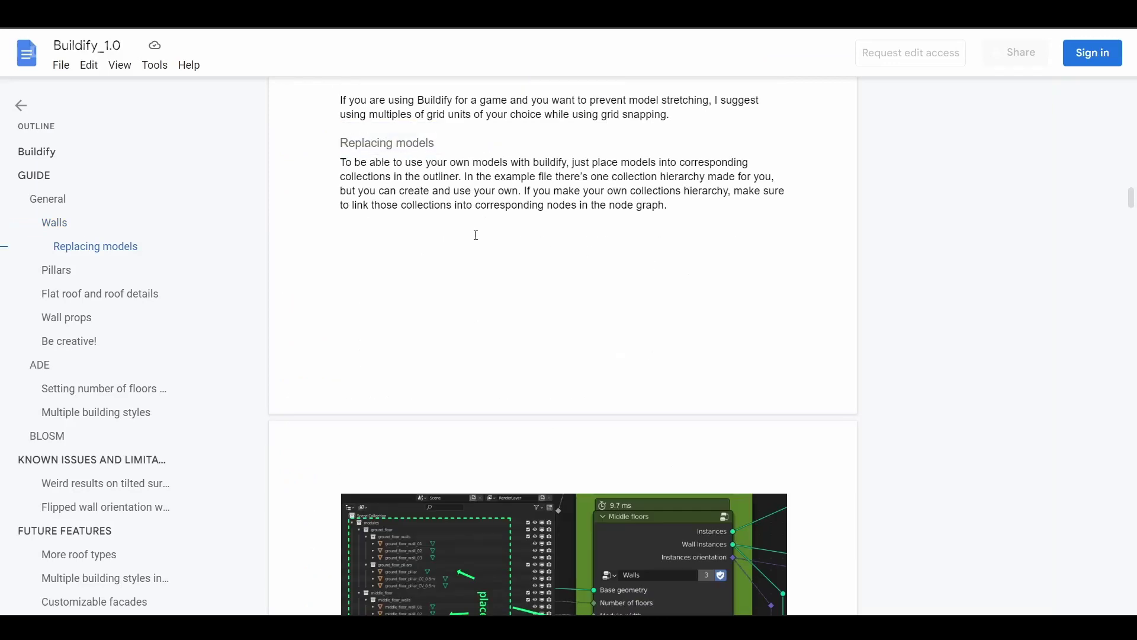
{"action": "left_click_drag", "start_coordinate": [337, 142], "coordinate": [439, 143]}
{"action": "left_click", "coordinate": [464, 140]}
{"action": "scroll", "coordinate": [669, 219], "scroll_direction": "down", "scroll_amount": 5}
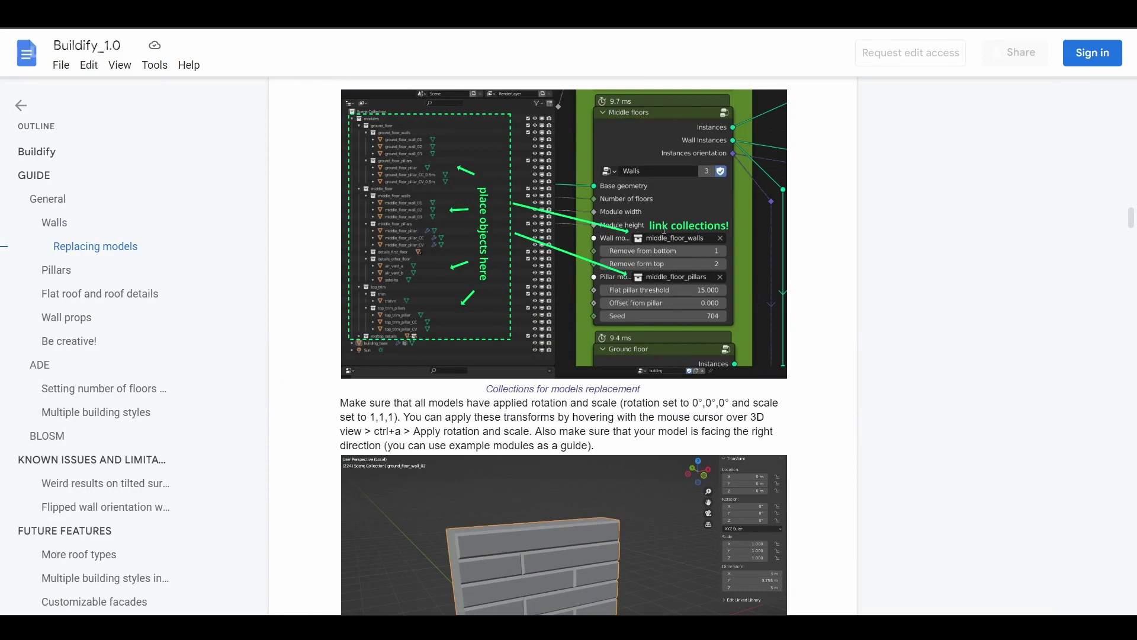